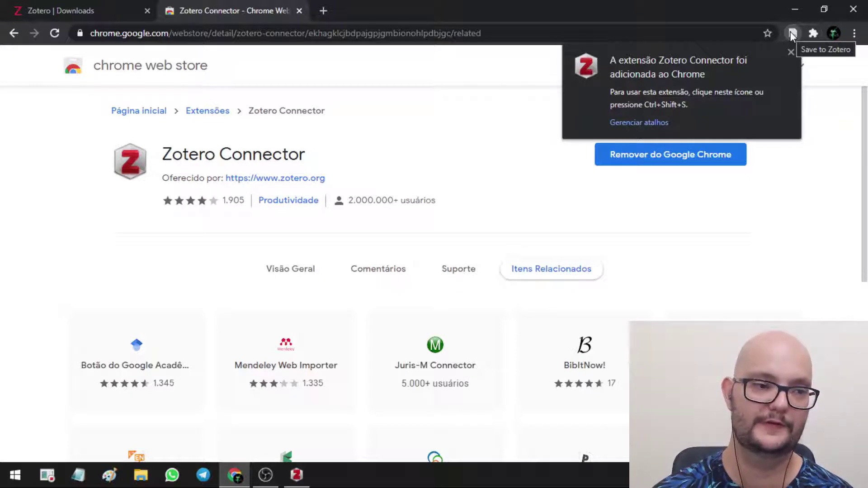
Pin the Zotero Connector extension so it stays accessible in the browser.
click(813, 34)
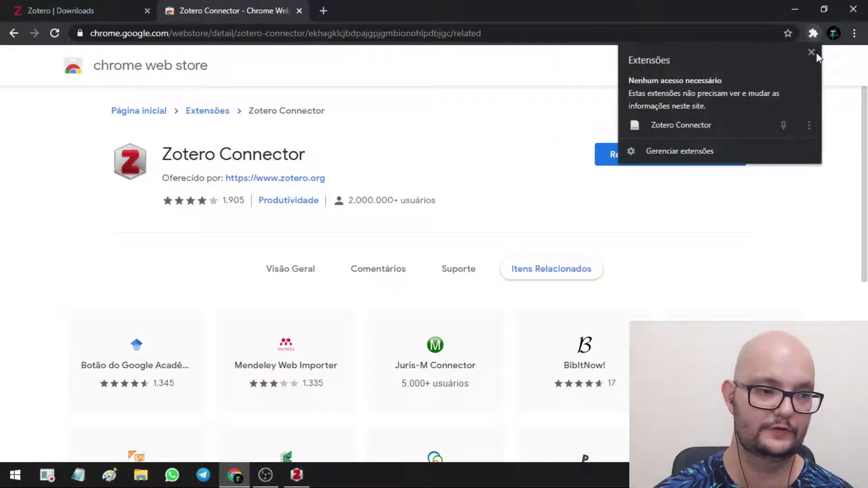
click(783, 123)
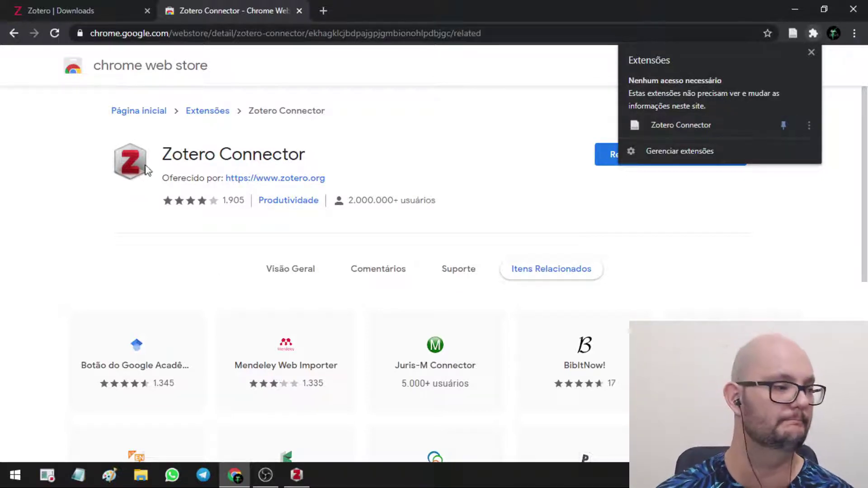
Return to the Zotero Downloads page and open the site's login page.
click(75, 9)
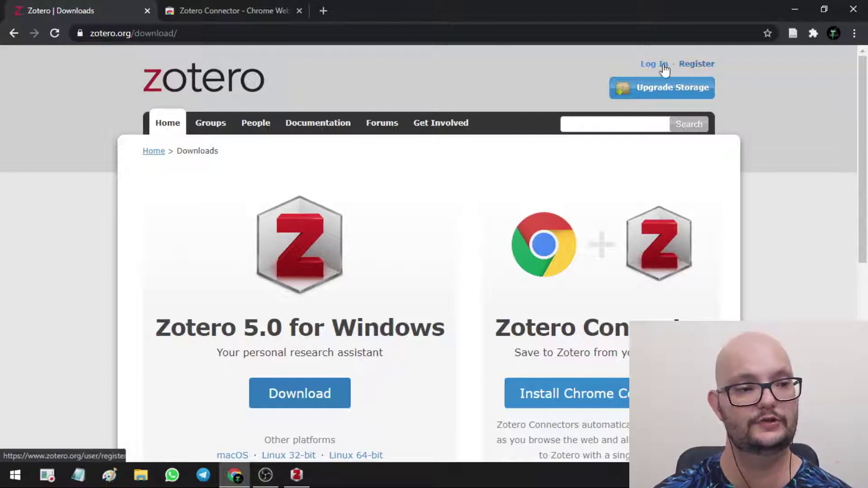
click(646, 66)
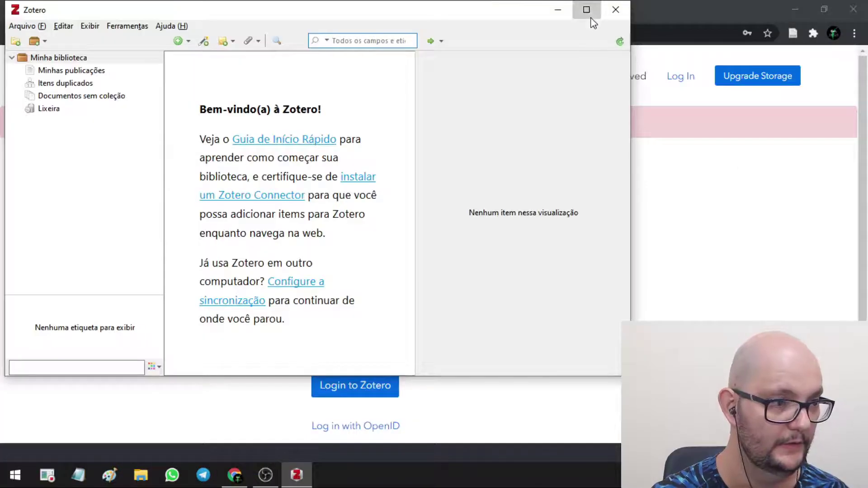
Maximize the Zotero desktop window and view Documentos sem coleção before returning to Minha biblioteca.
click(586, 9)
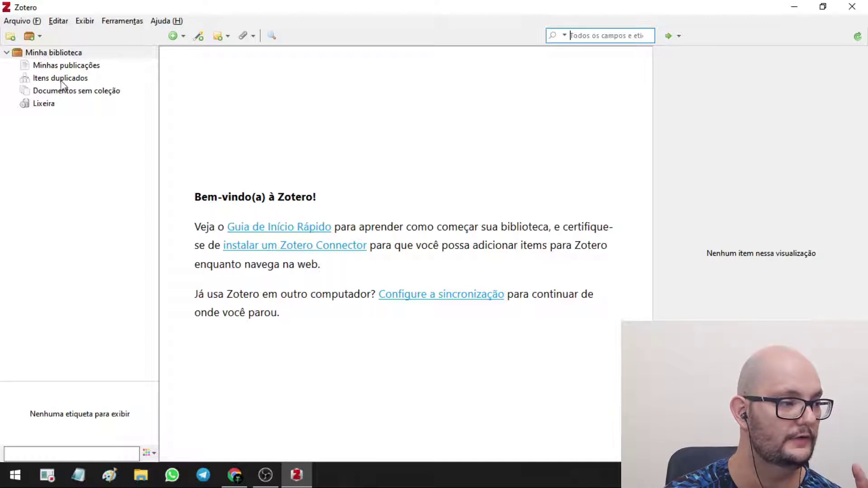
click(70, 93)
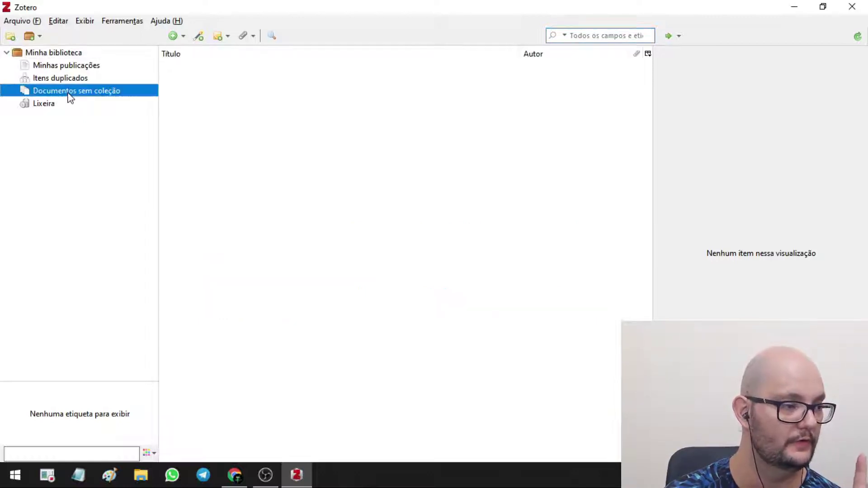
click(82, 54)
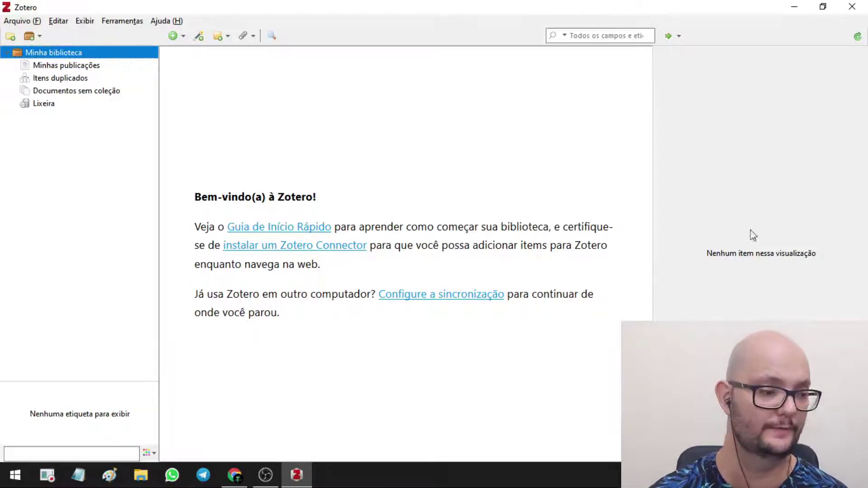
Switch to Chrome, search for "google scholar" in place of the Zotero Connector store page, and open the Google Scholar site.
click(240, 476)
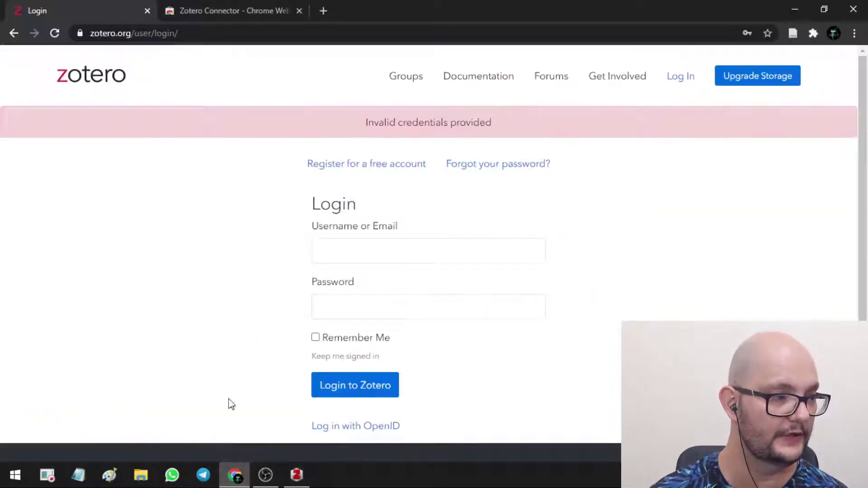
click(224, 9)
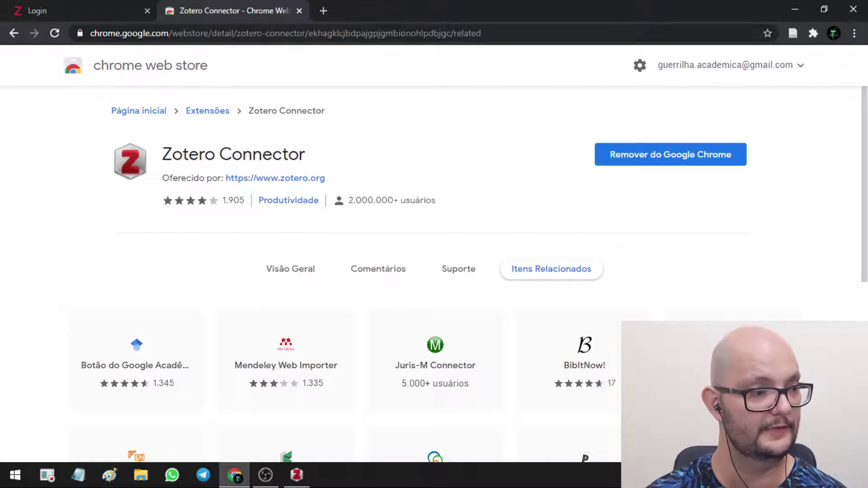
click(397, 31)
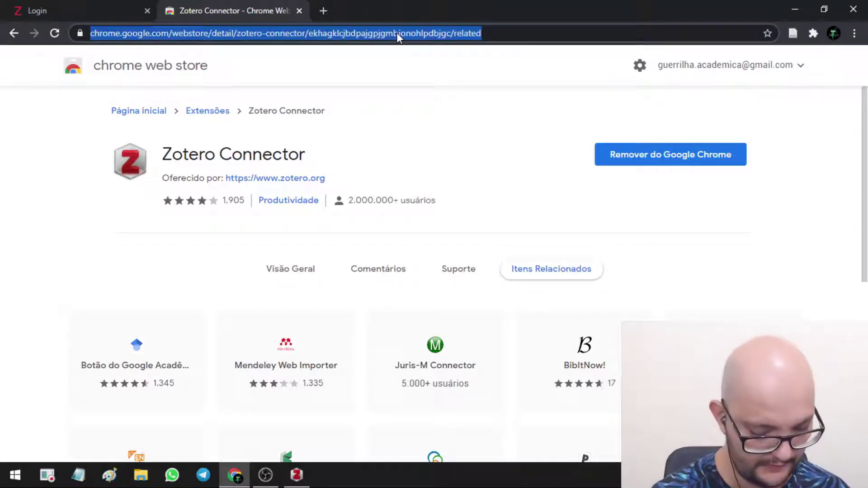
text(go)
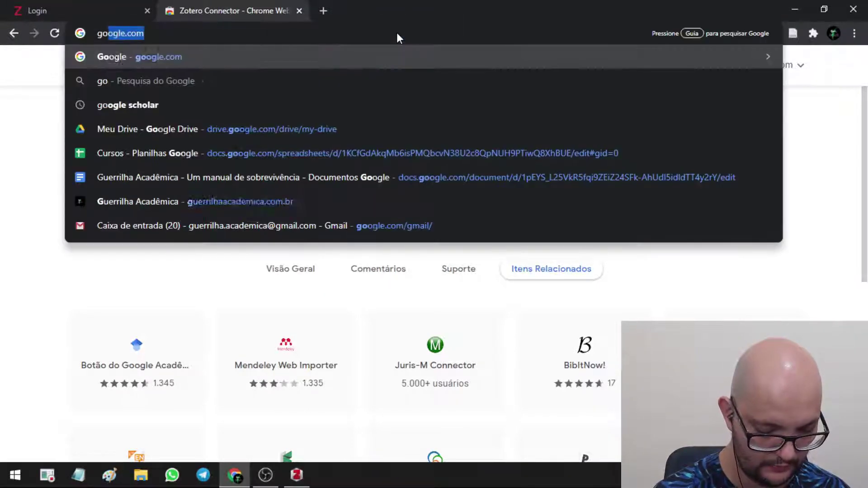
text(ogle sc)
key(BackSpace)
text(sc)
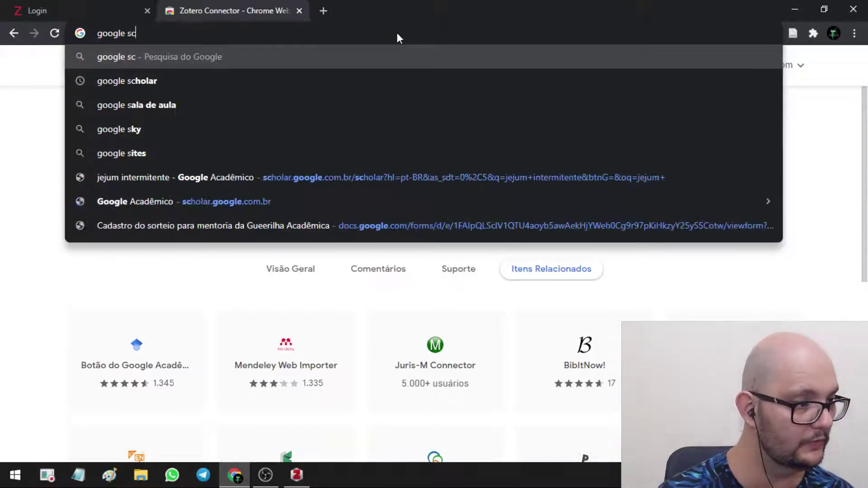
text(hola)
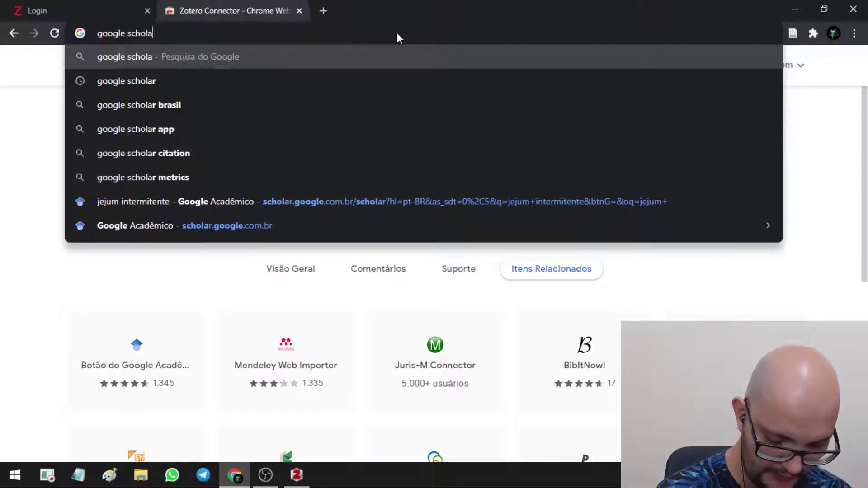
text(r)
key(Return)
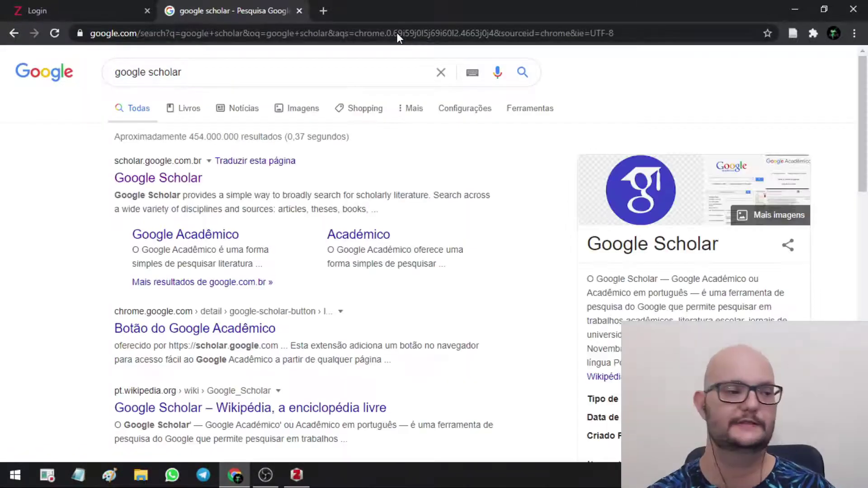
click(154, 180)
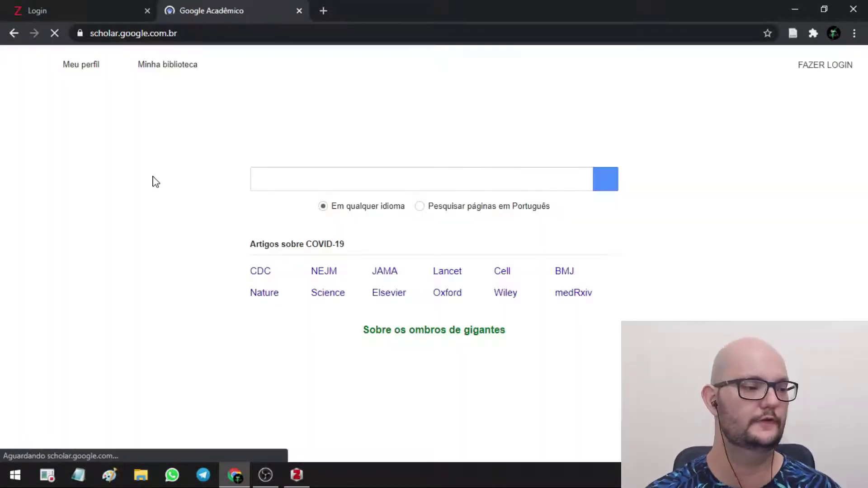
Search Google Scholar for "covid-19" and dismiss the page translation offer.
click(350, 179)
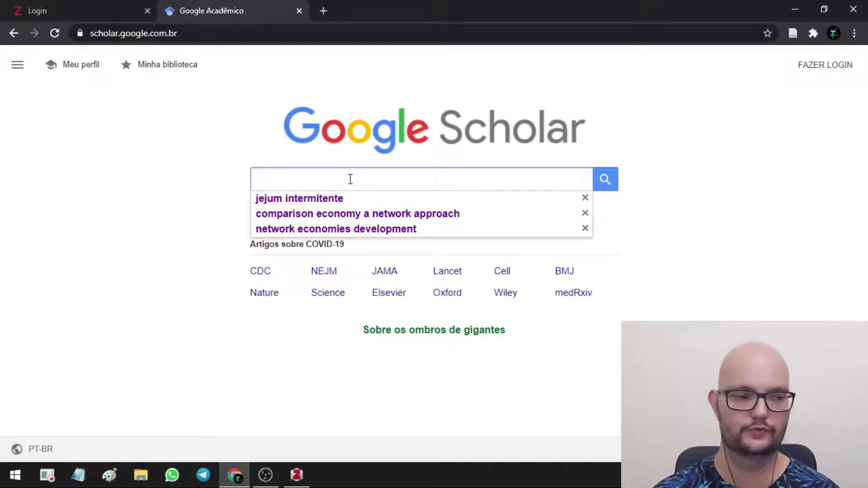
click(87, 201)
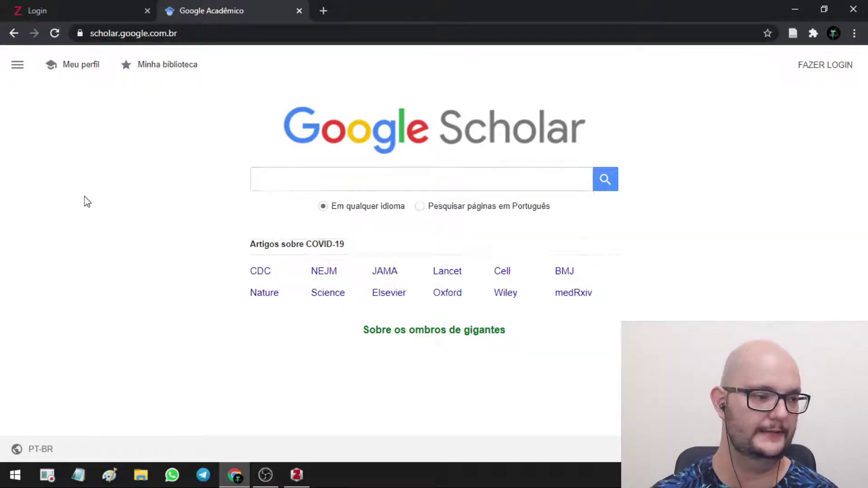
click(278, 181)
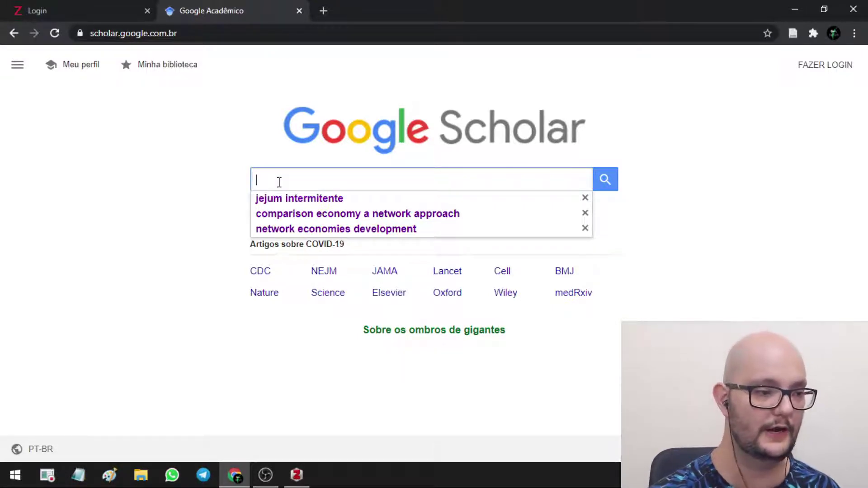
text(cov)
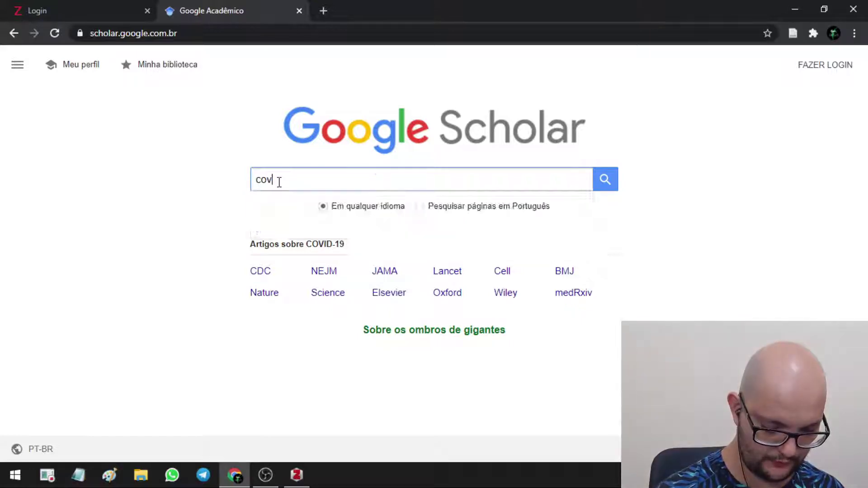
text(id-19)
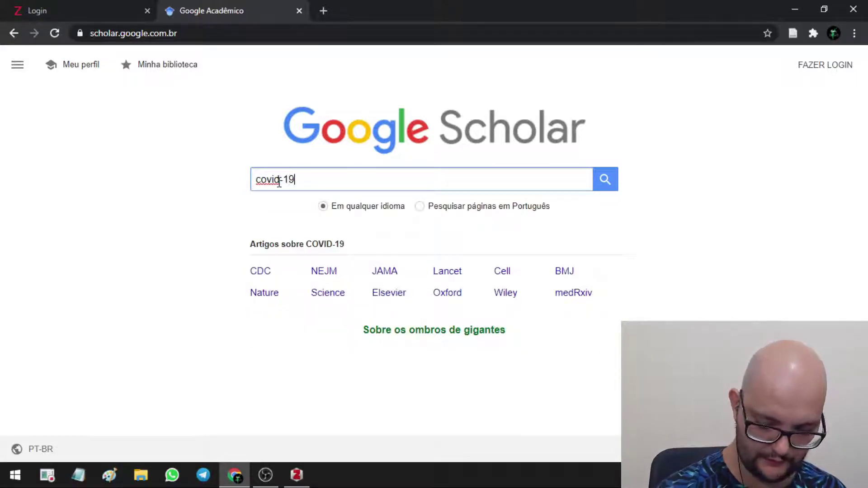
key(Return)
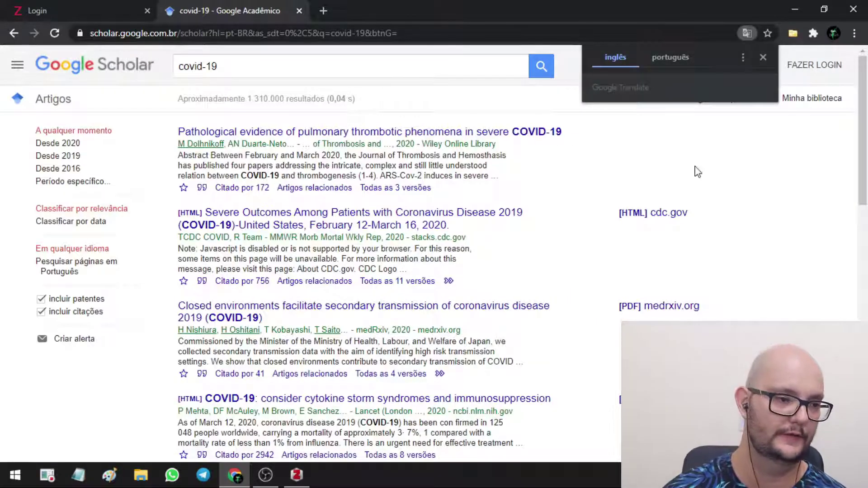
click(717, 128)
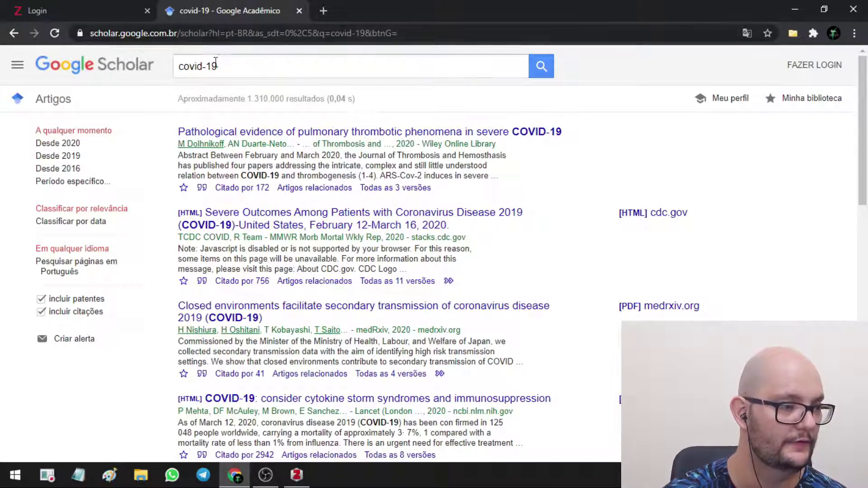
Open the article "Pathological evidence of pulmonary thrombotic phenomena in severe COVID-19" and save it to Minha biblioteca with Zotero Connector.
scroll(351, 238, down, 10)
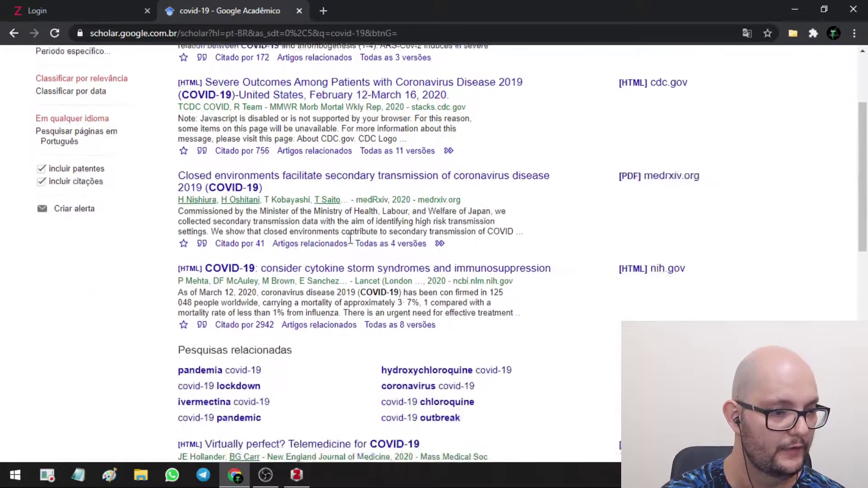
scroll(350, 239, down, 3)
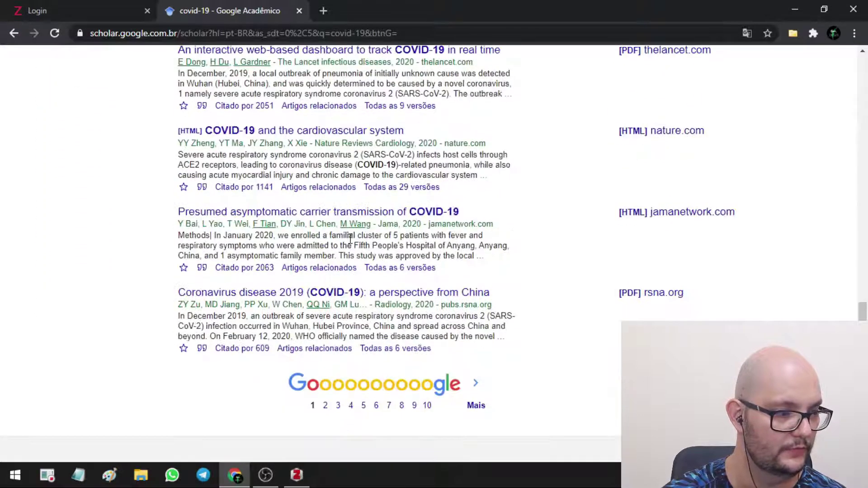
scroll(350, 238, up, 13)
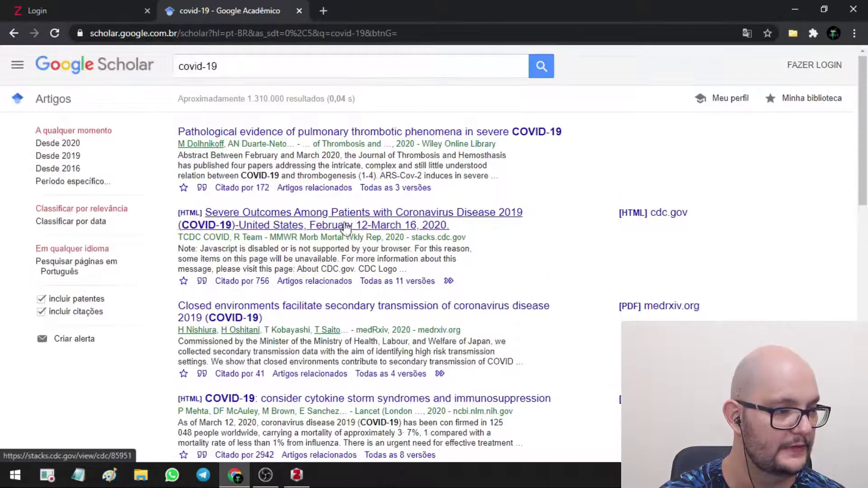
click(499, 132)
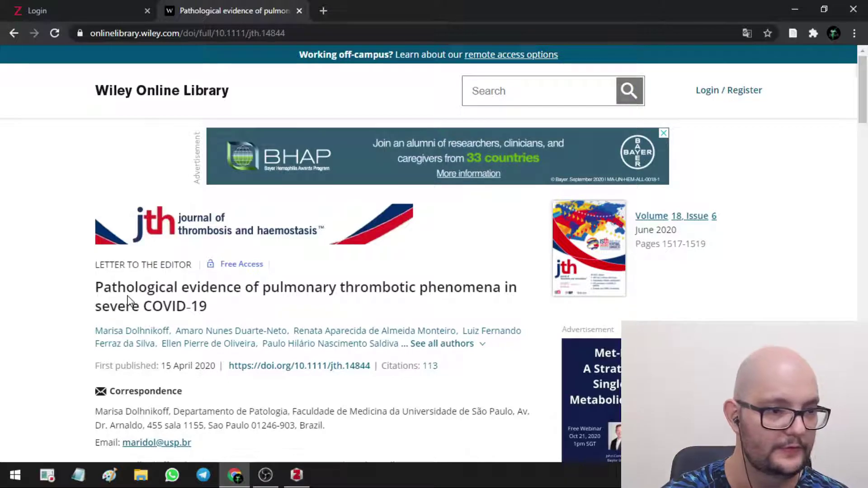
scroll(128, 300, down, 8)
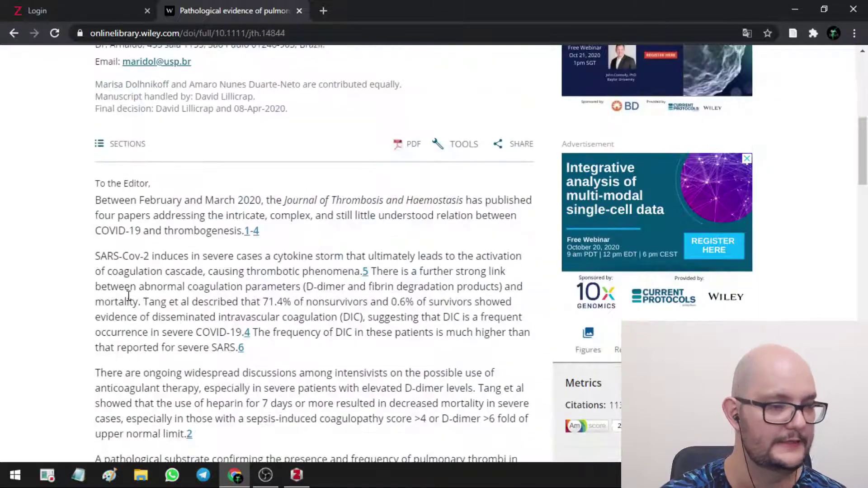
scroll(129, 296, up, 8)
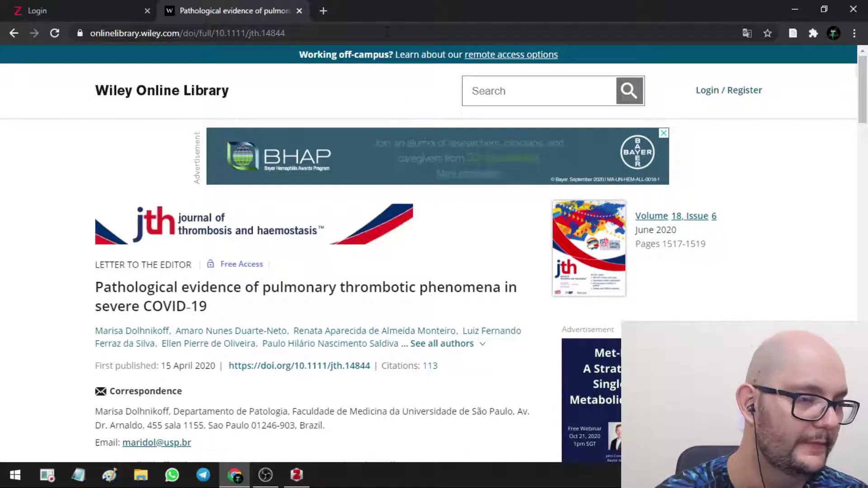
click(792, 34)
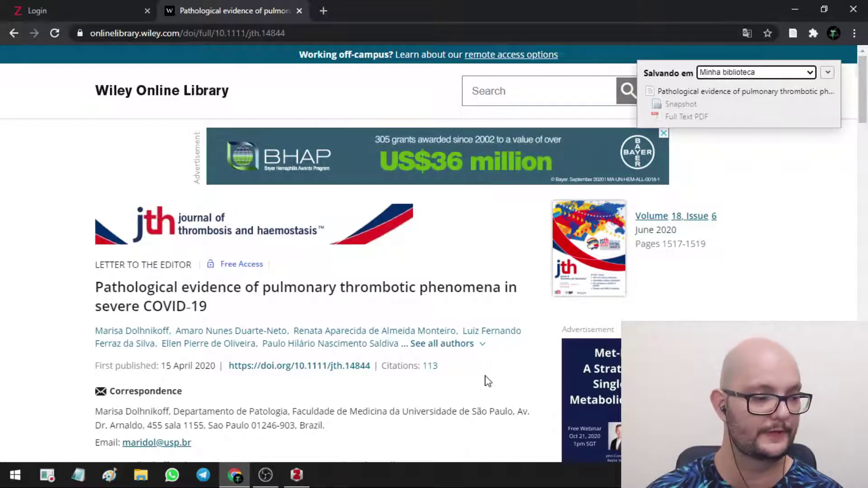
Switch to the Zotero desktop app and examine the saved COVID-19 article's title, authors and publication details.
click(296, 475)
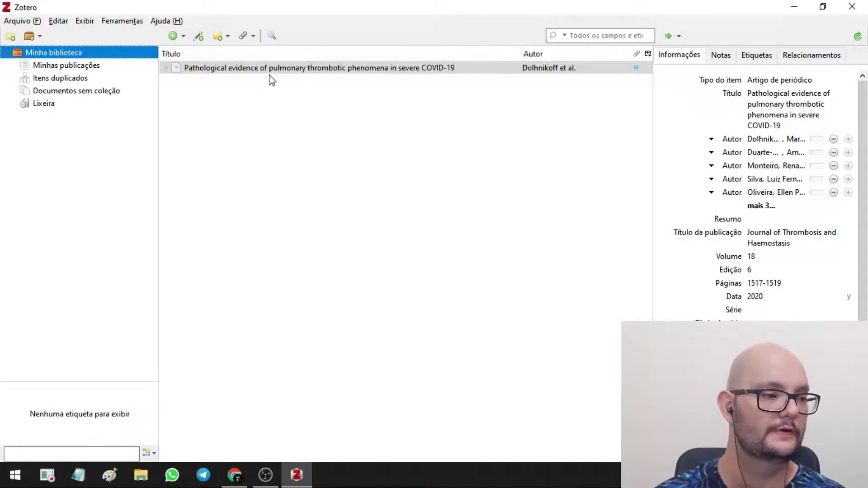
click(279, 68)
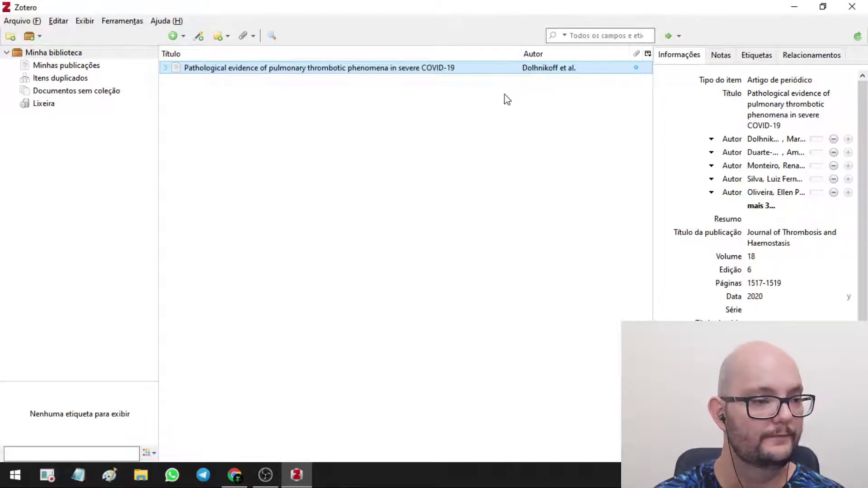
double_click(544, 71)
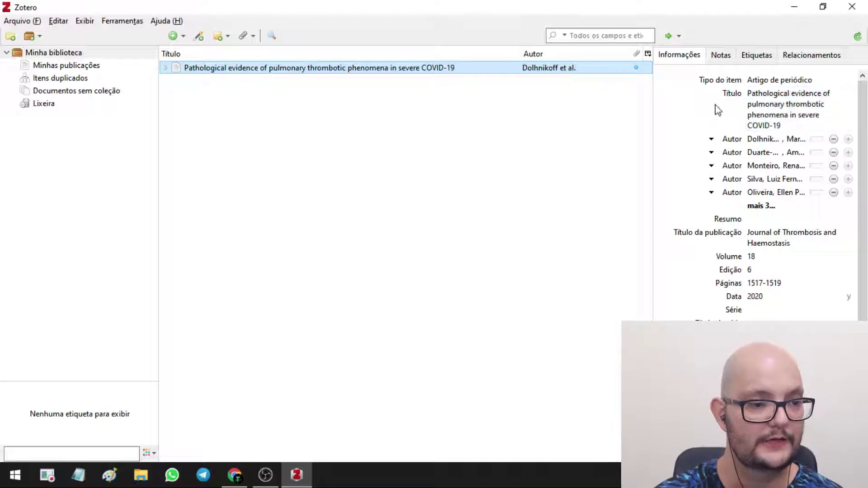
click(771, 166)
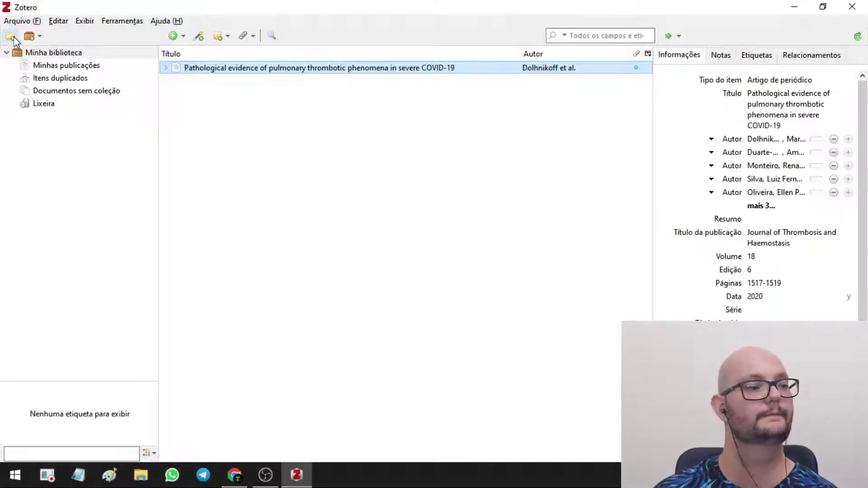
Create a new collection named "TCC Covid-19" in Minha biblioteca.
click(10, 36)
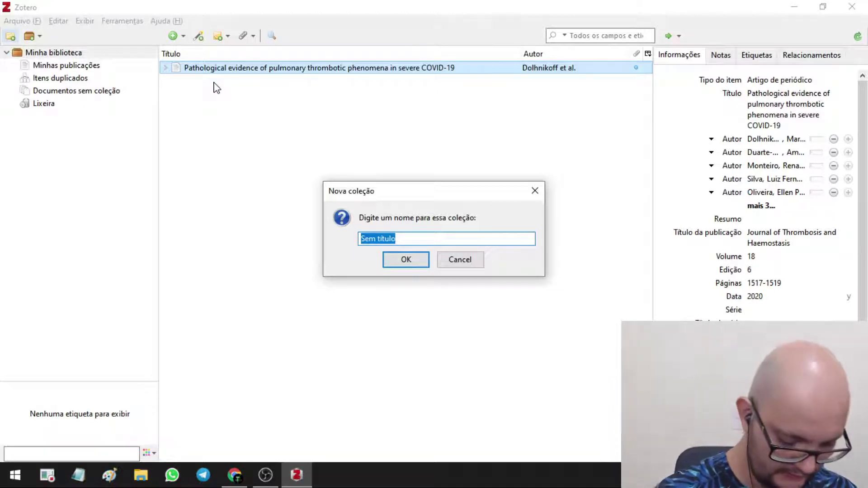
text(TCC)
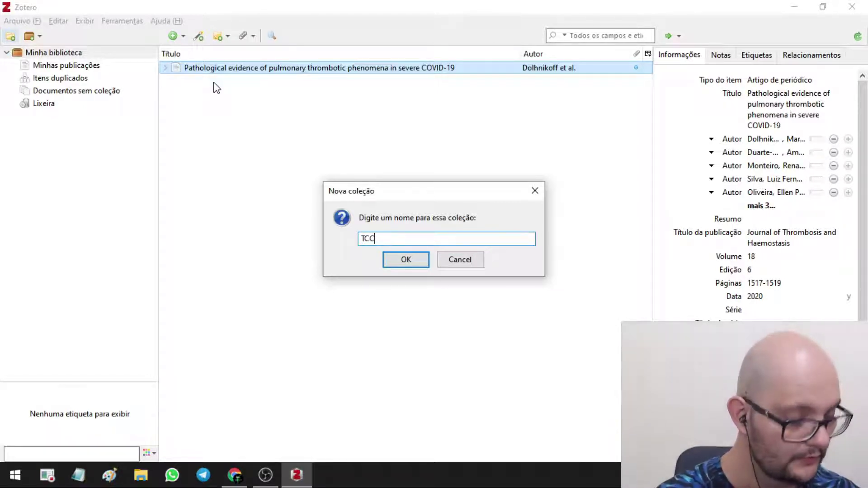
text( Covi)
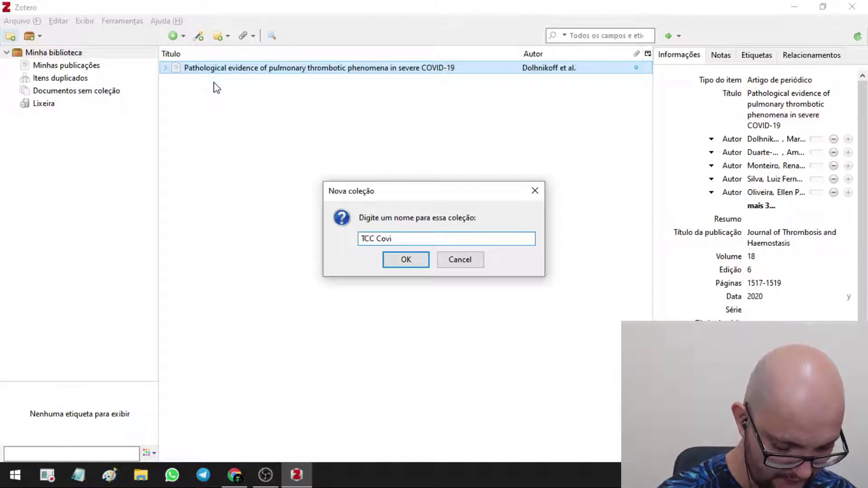
text(d-19)
key(Return)
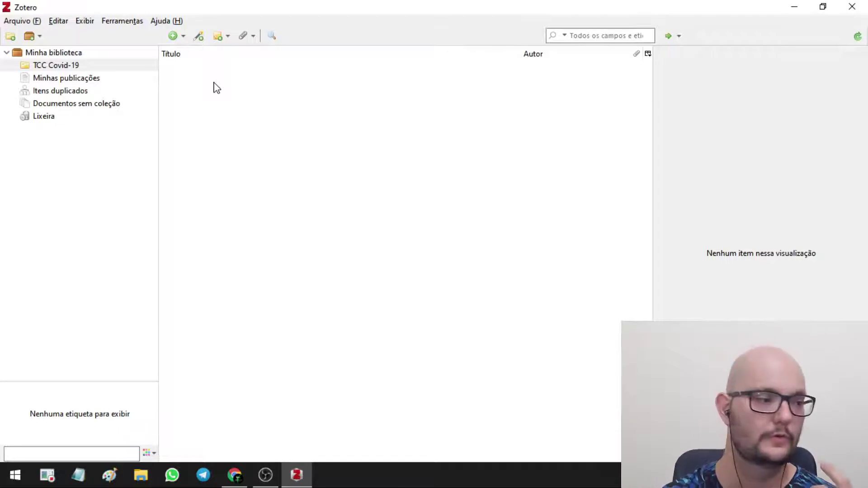
Add the article "Pathological evidence of pulmonary thrombotic phenomena in severe COVID-19" from Minha biblioteca to TCC Covid-19 and open that collection.
click(97, 55)
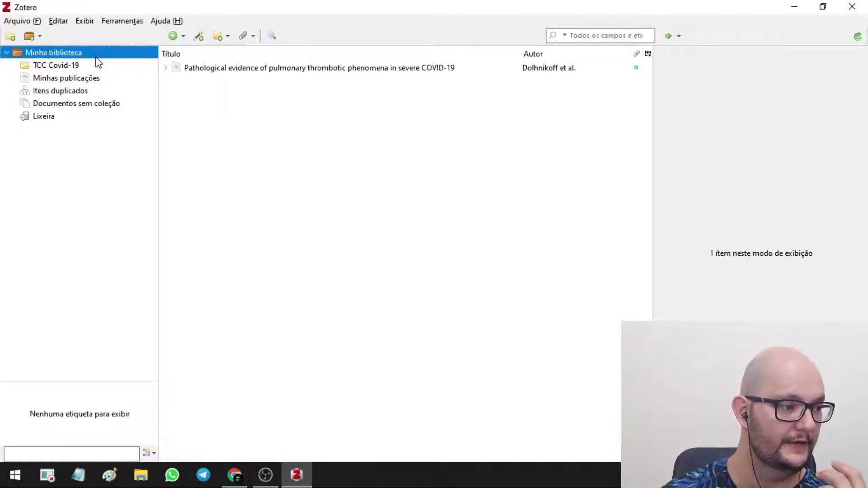
click(264, 72)
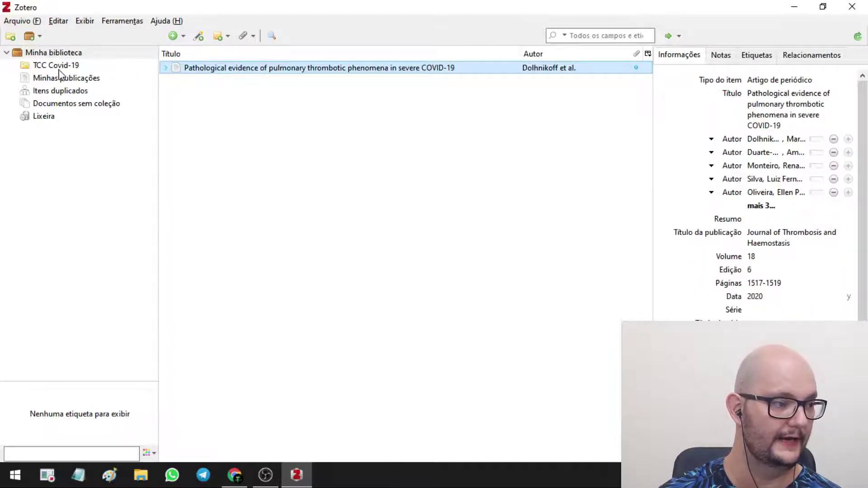
drag(253, 67, 81, 71)
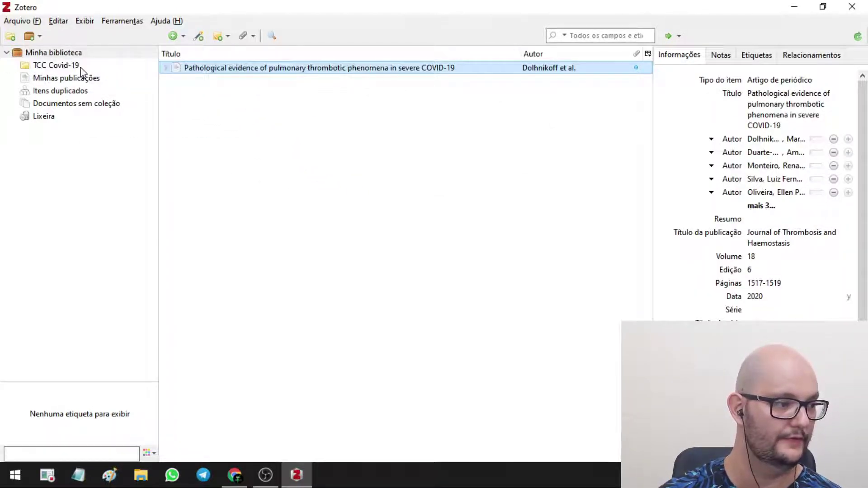
click(81, 68)
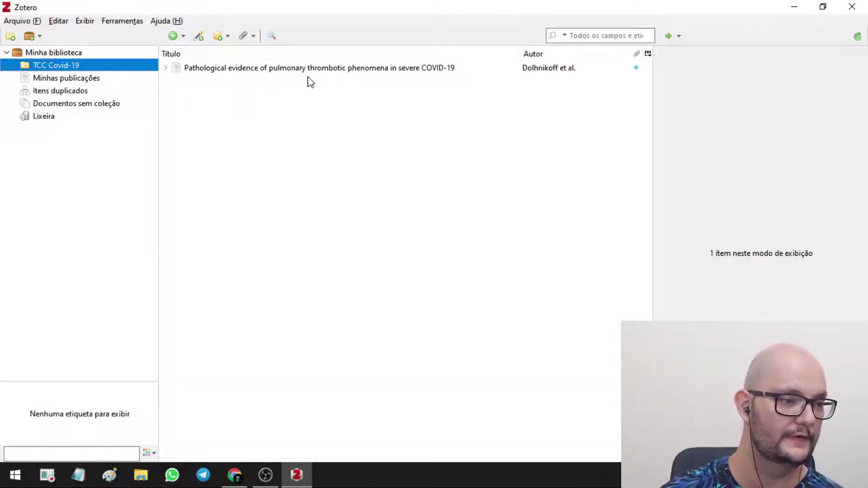
Examine the article's notes, tags, related items and publication details, switching briefly to its Wiley page in Chrome and back to Zotero.
click(310, 69)
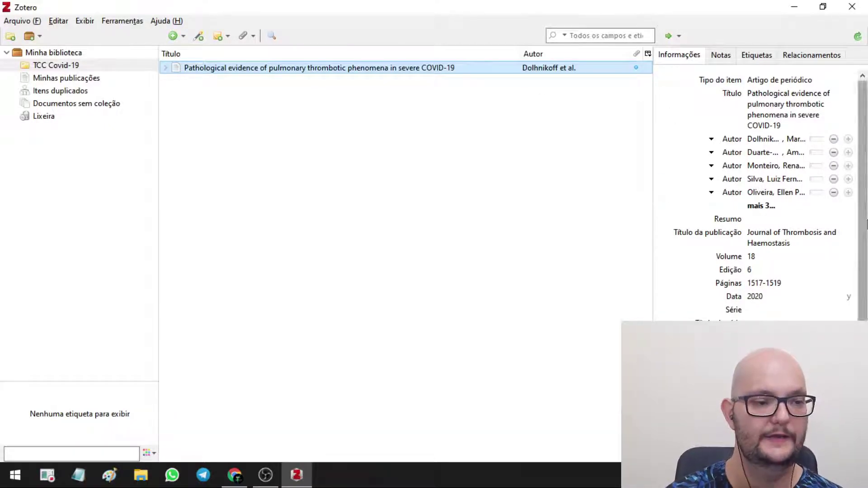
click(720, 56)
click(754, 56)
click(814, 56)
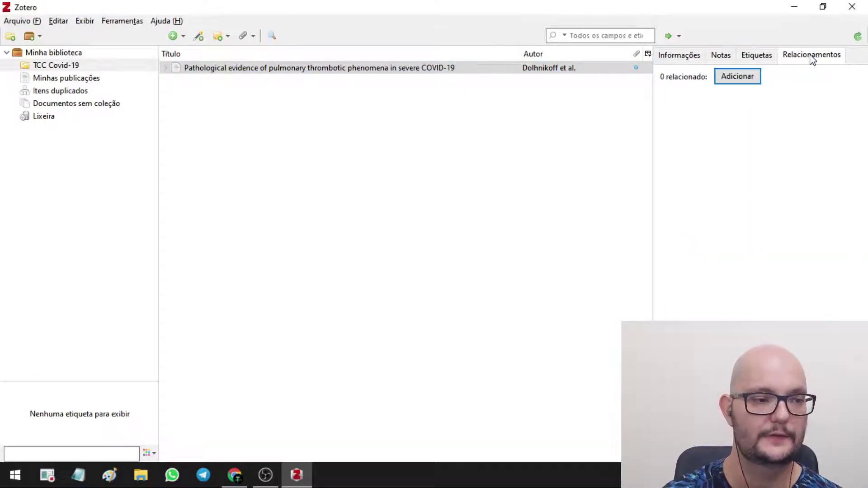
click(692, 64)
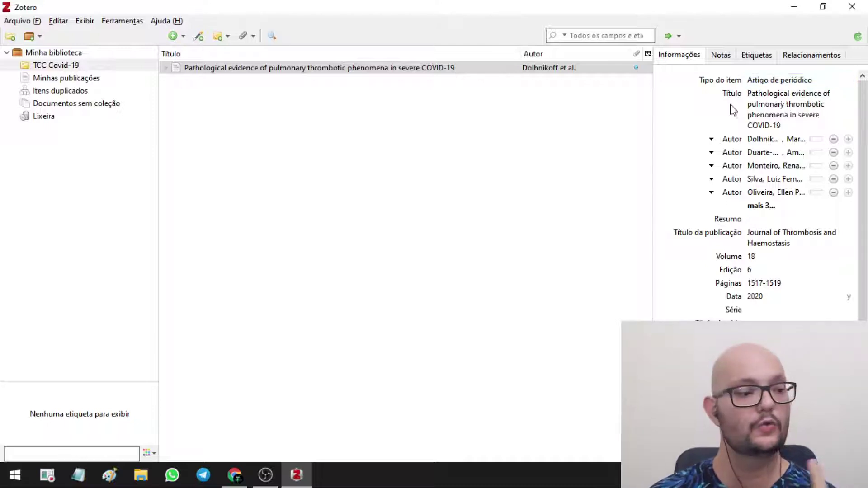
click(234, 475)
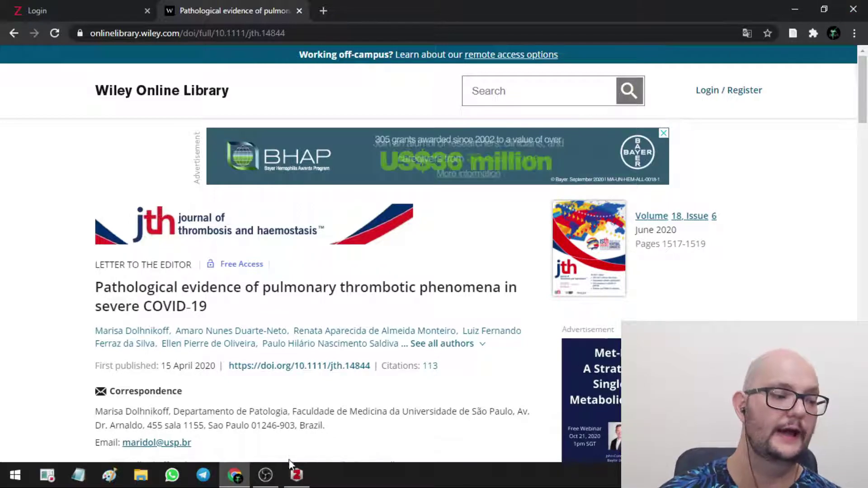
click(297, 474)
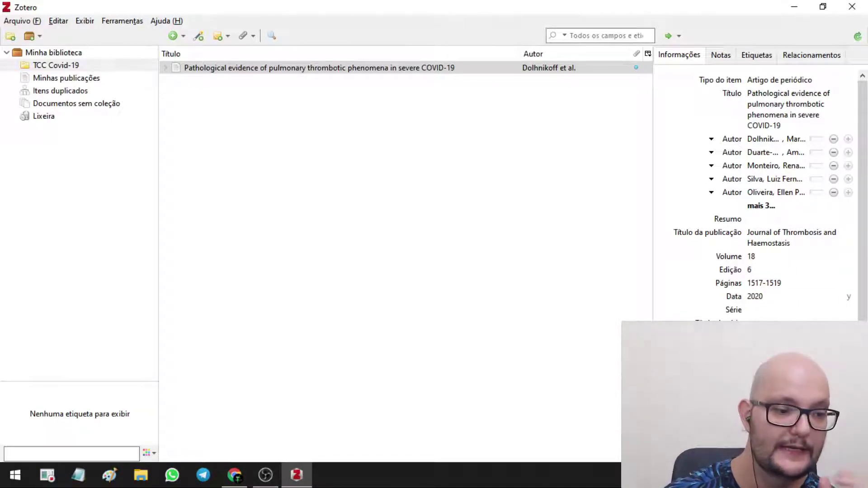
scroll(755, 190, down, 3)
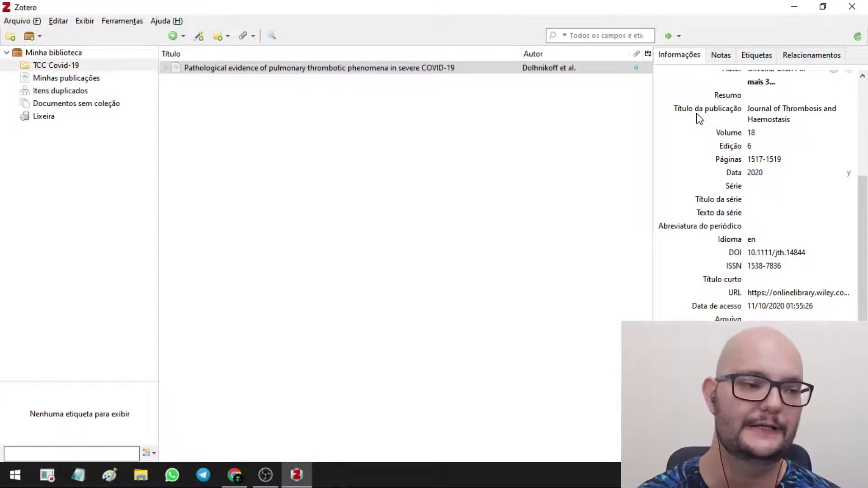
Add a note to the article reading "Excelente fonte de informações para a minha introdução.".
click(720, 55)
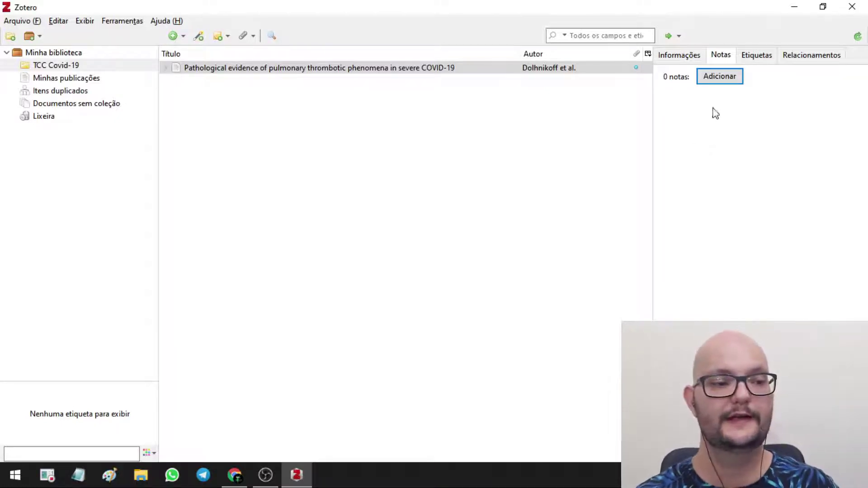
click(714, 80)
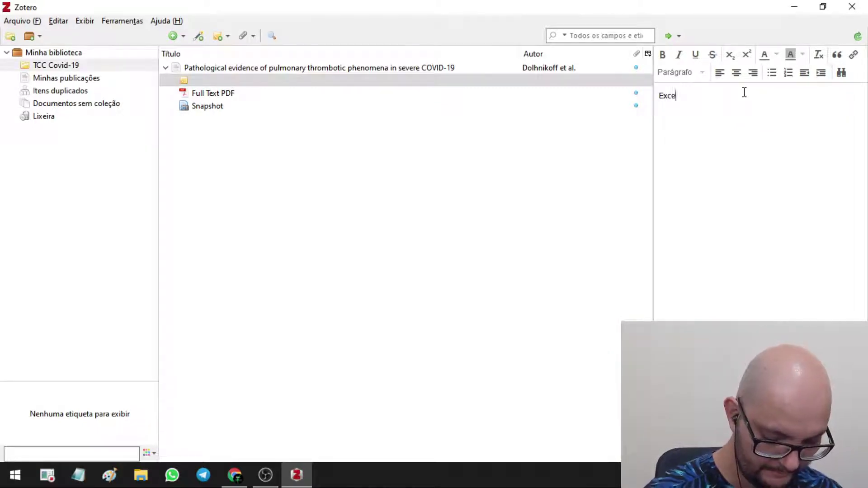
text(e fonte)
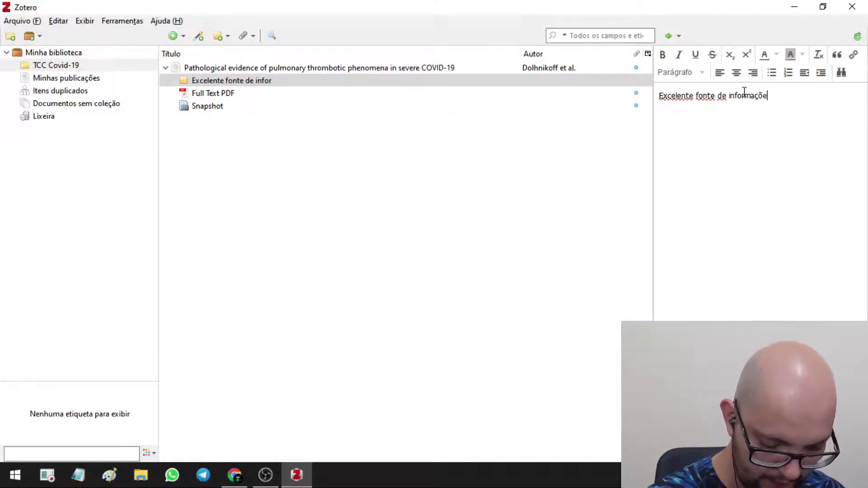
text(de informações para)
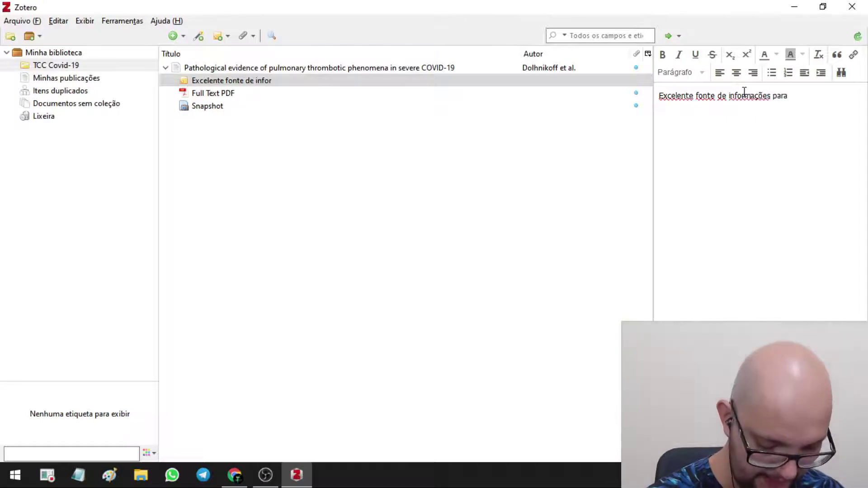
text( a minha in)
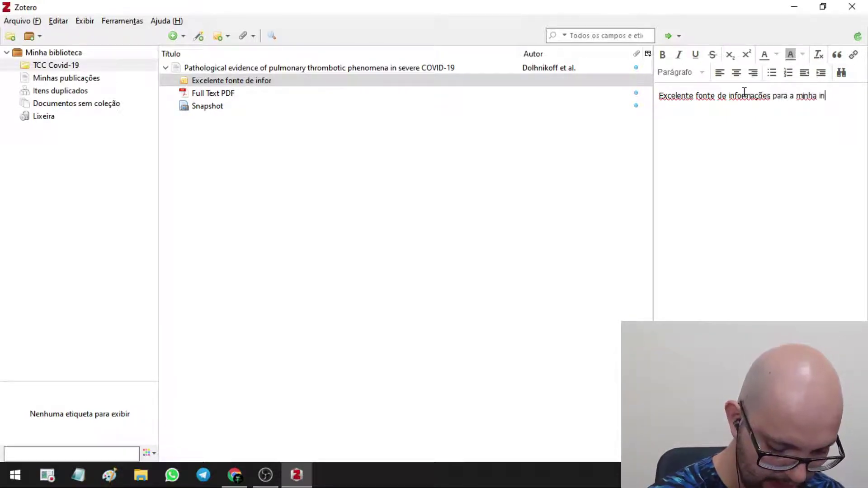
text(treo)
key(BackSpace)
key(BackSpace)
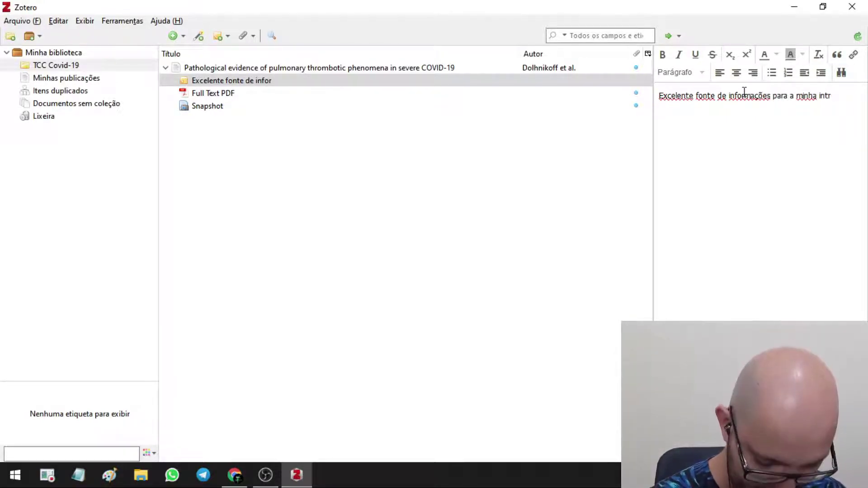
text(odução.)
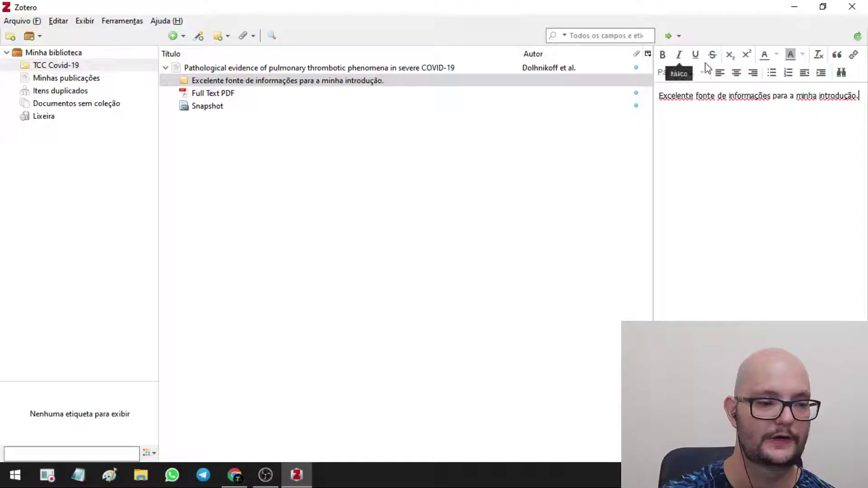
Open and cancel the note's related-item selection, and tag the note "Covid-19".
click(588, 235)
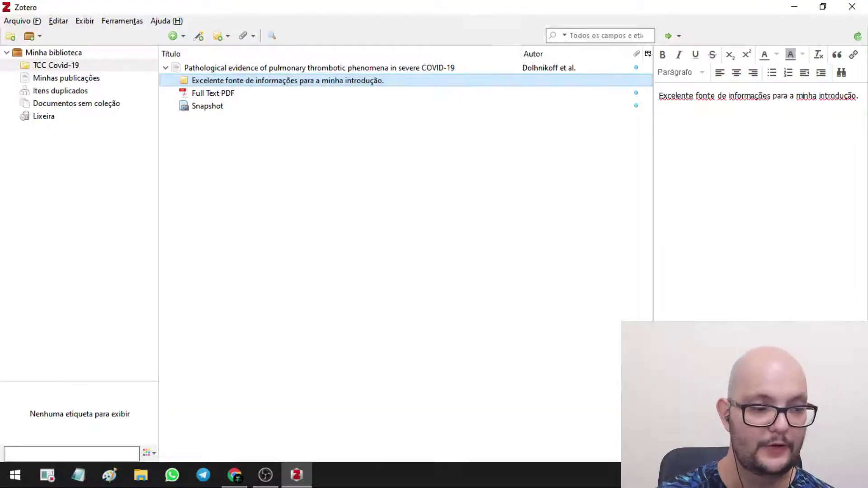
click(678, 454)
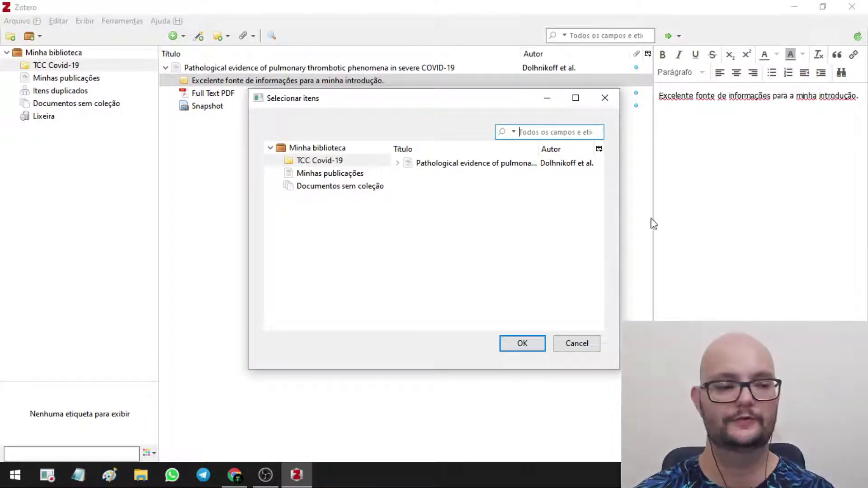
click(578, 353)
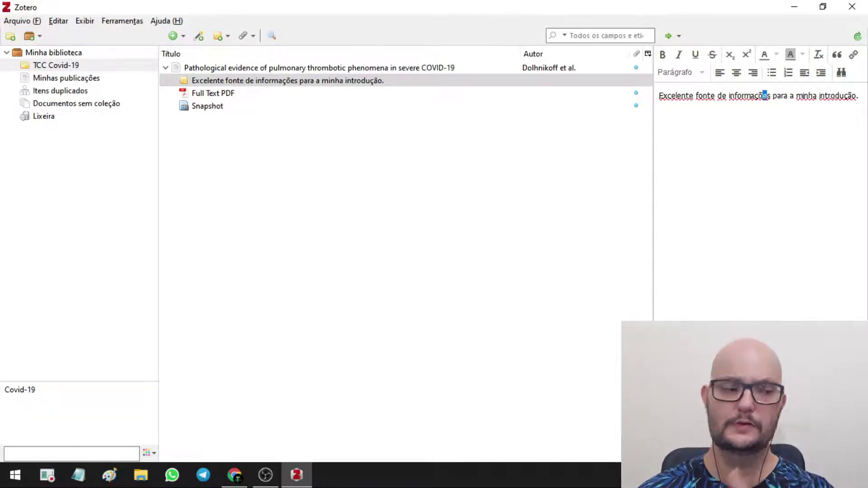
click(447, 240)
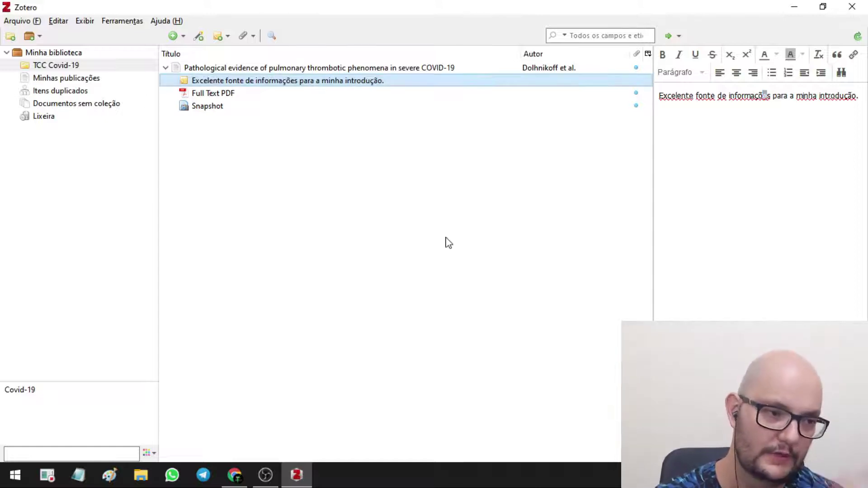
Select the parent article and review its notes, related items and publication information.
click(346, 55)
click(336, 68)
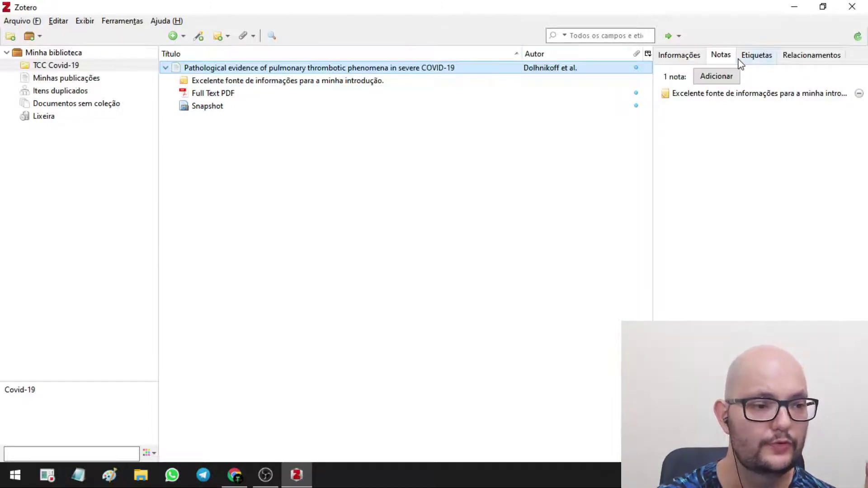
click(805, 54)
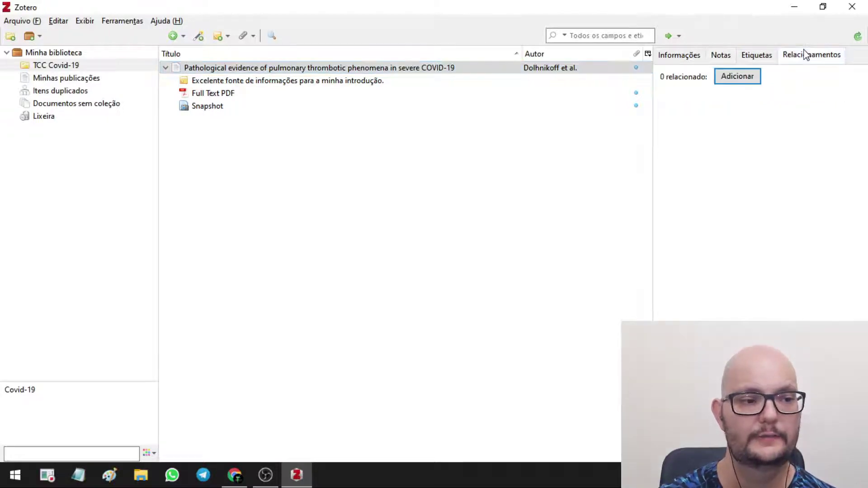
click(682, 56)
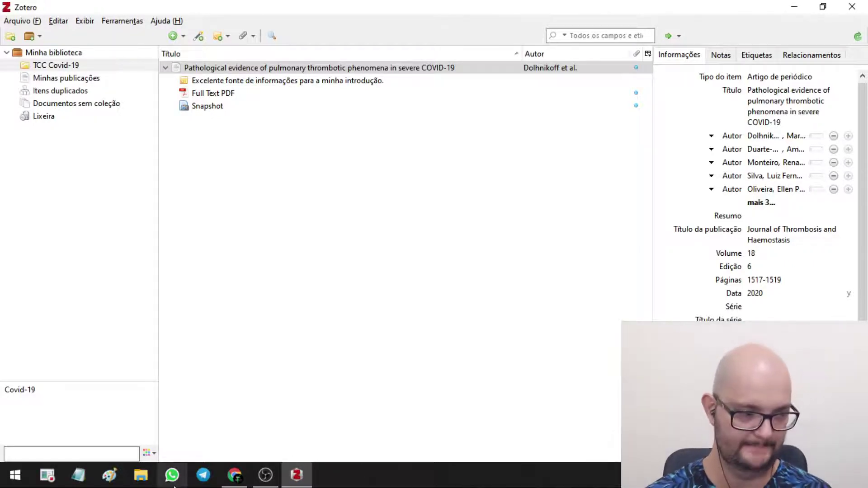
Switch to Chrome, return to the "covid-19" Google Scholar results and open the Zotero Item Selector for them.
click(234, 475)
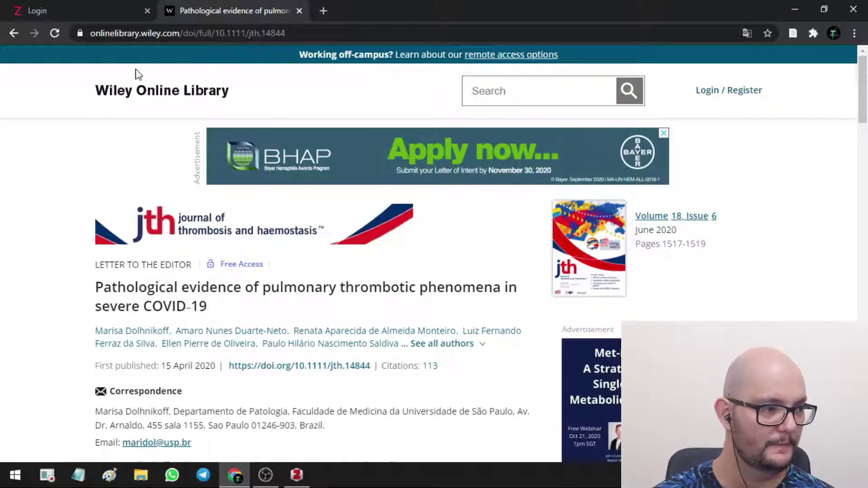
click(15, 31)
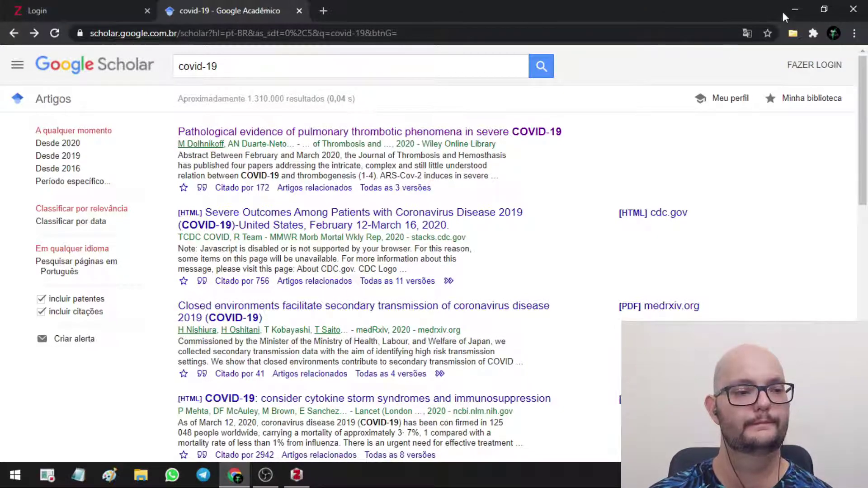
click(792, 34)
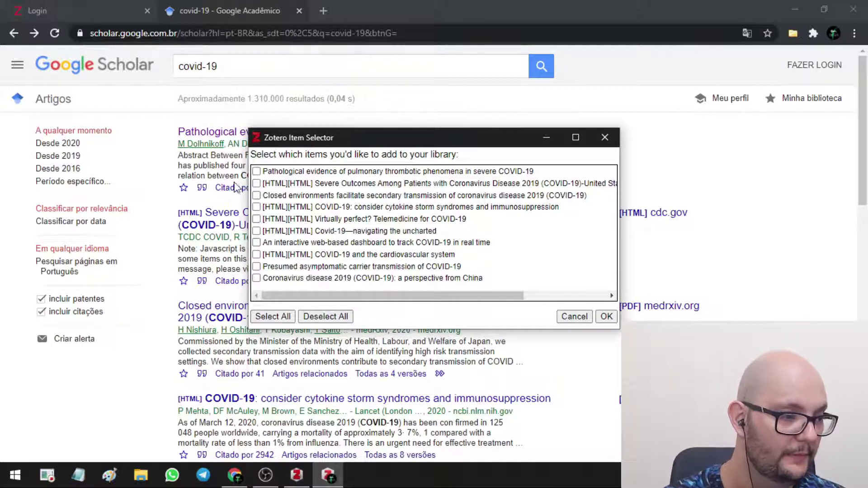
Save the closed environments, interactive web-based dashboard, presumed asymptomatic carrier and perspective from China articles to the TCC Covid-19 collection.
click(256, 196)
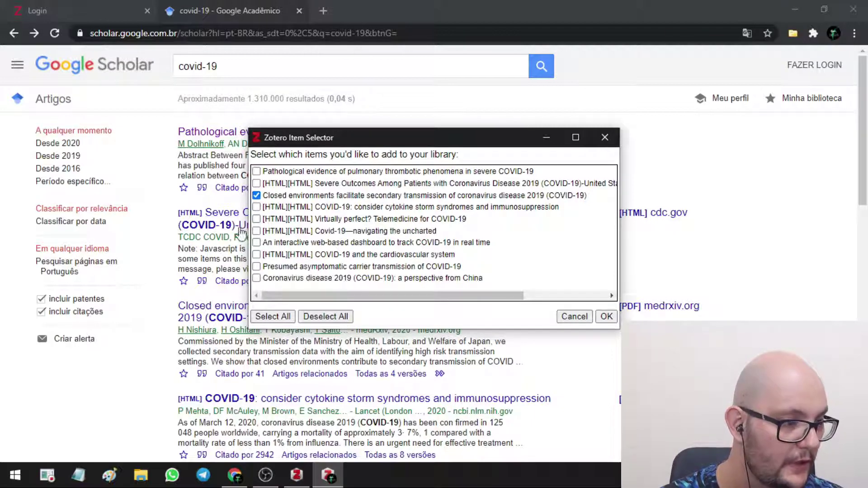
click(256, 267)
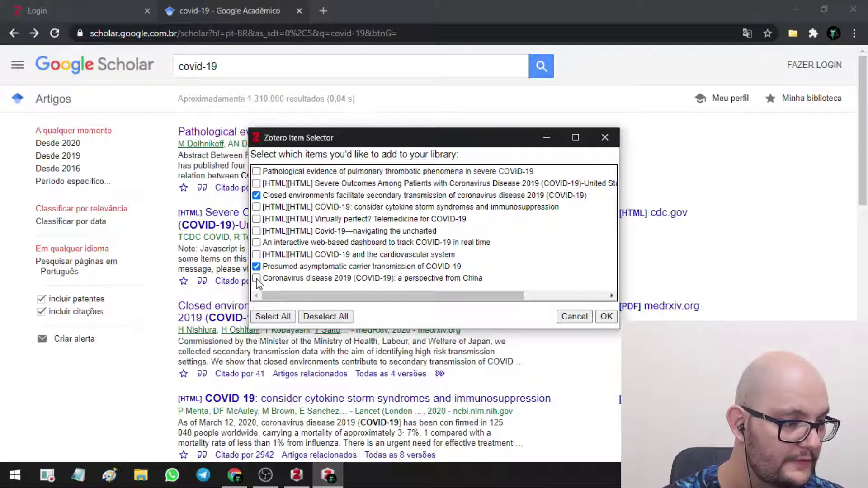
click(256, 278)
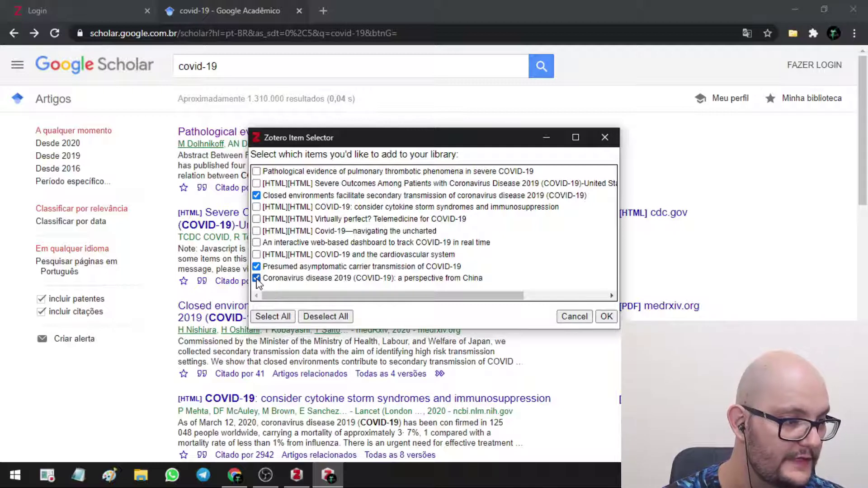
click(256, 242)
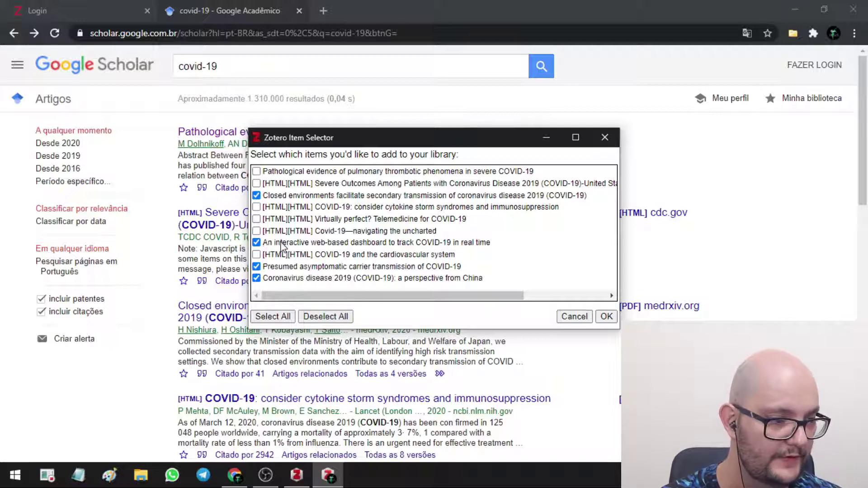
click(606, 317)
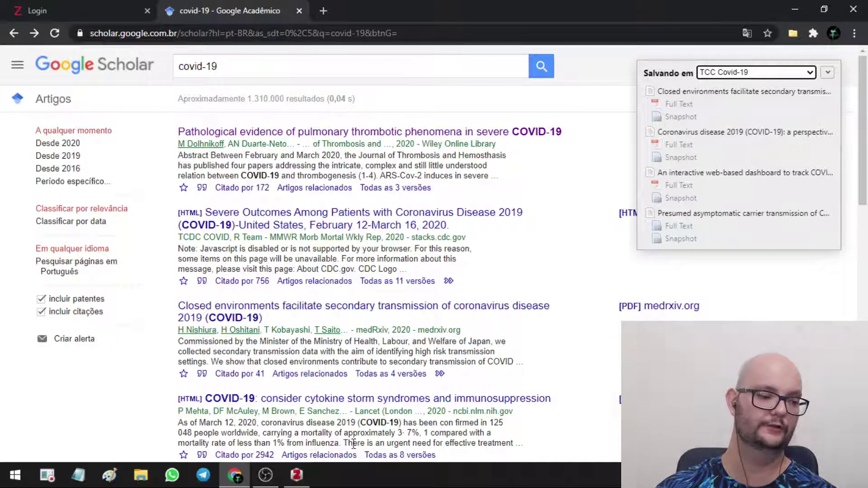
Switch to Zotero to check the incoming articles, review the connector's destination collections in Chrome, and return to Zotero.
click(310, 474)
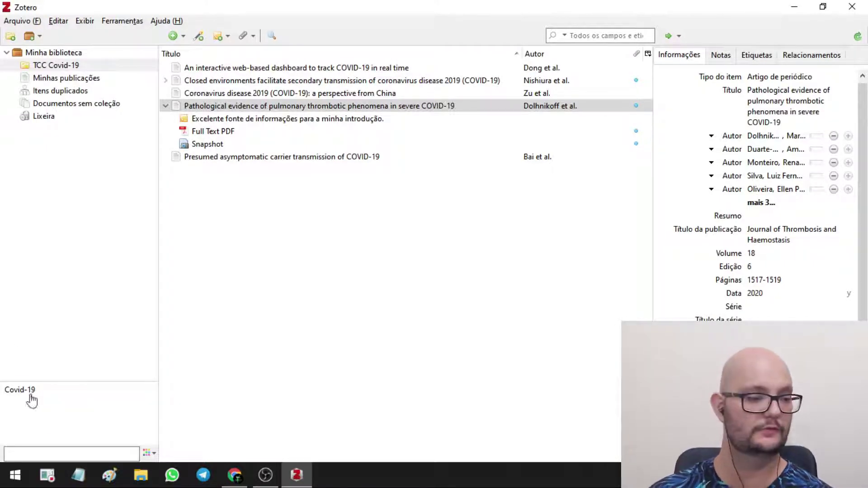
click(235, 474)
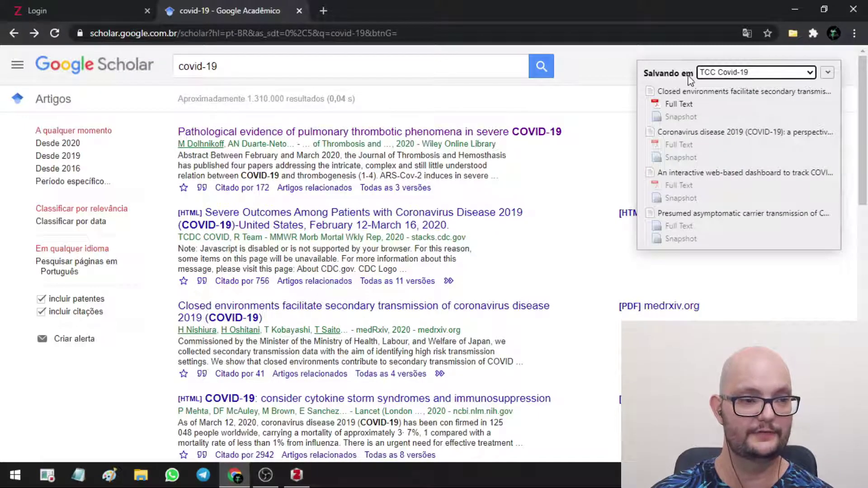
click(810, 73)
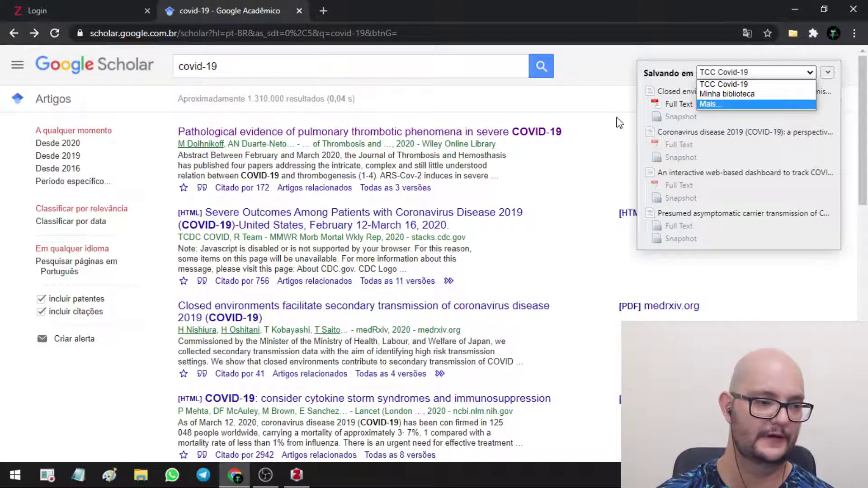
click(502, 171)
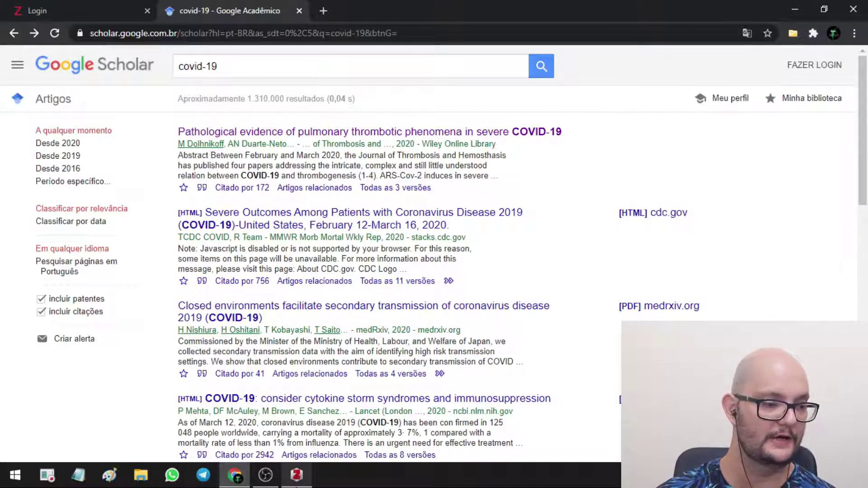
click(296, 474)
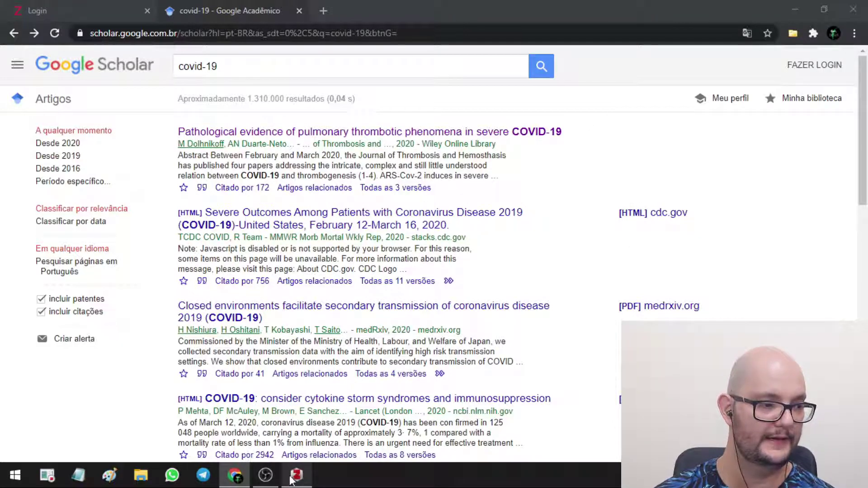
click(237, 477)
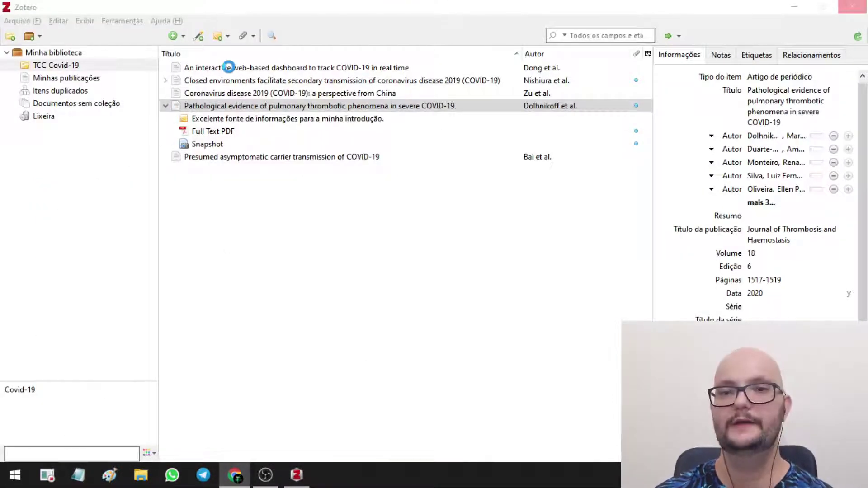
Examine the articles saved in TCC Covid-19, including the attachments and note of the "Pathological evidence" article, and leave that article collapsed.
click(166, 121)
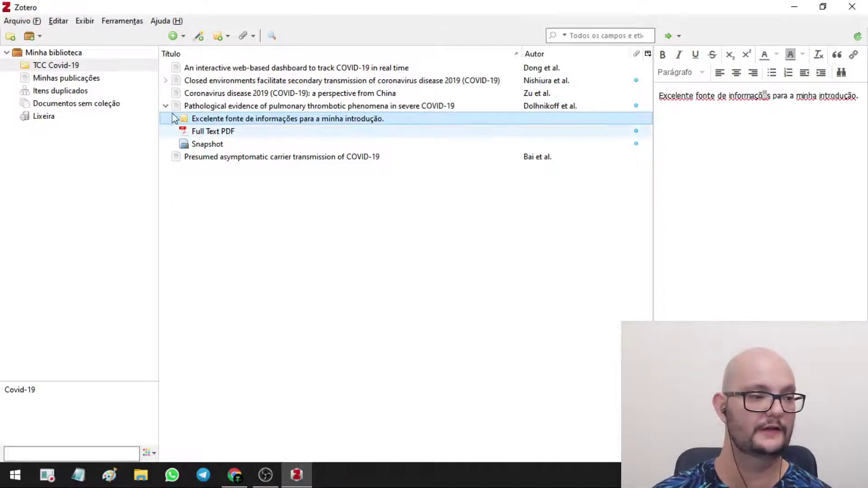
click(165, 108)
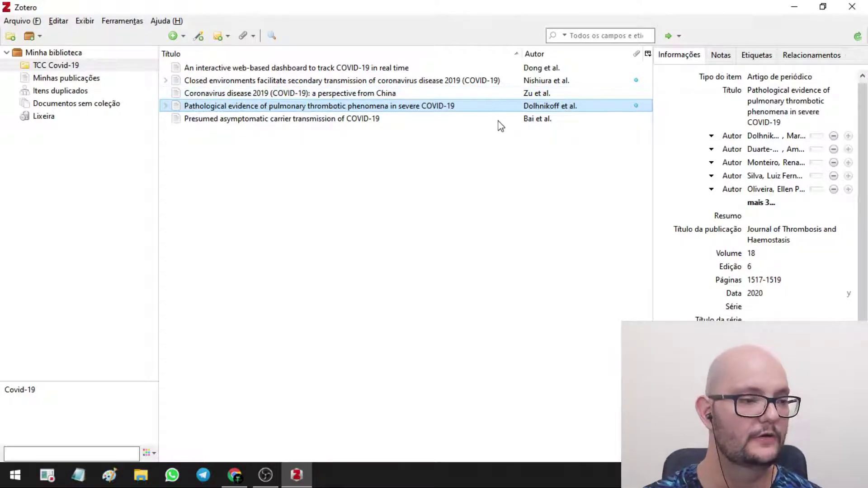
click(495, 123)
click(286, 67)
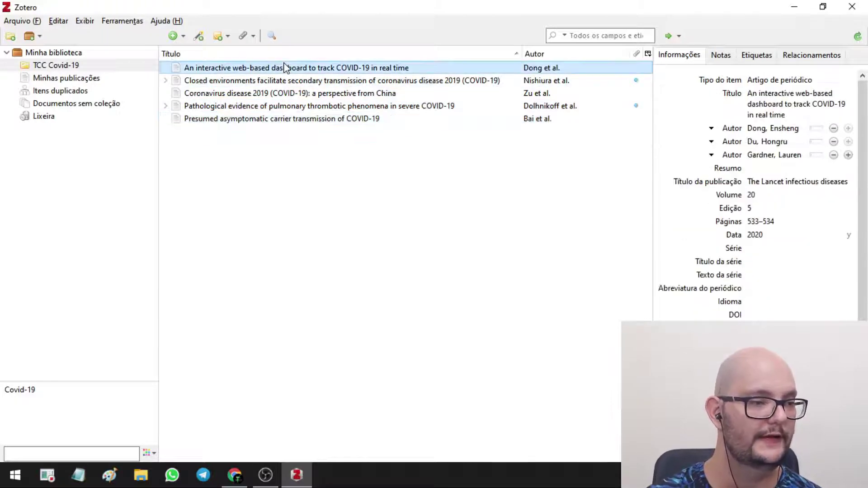
click(293, 82)
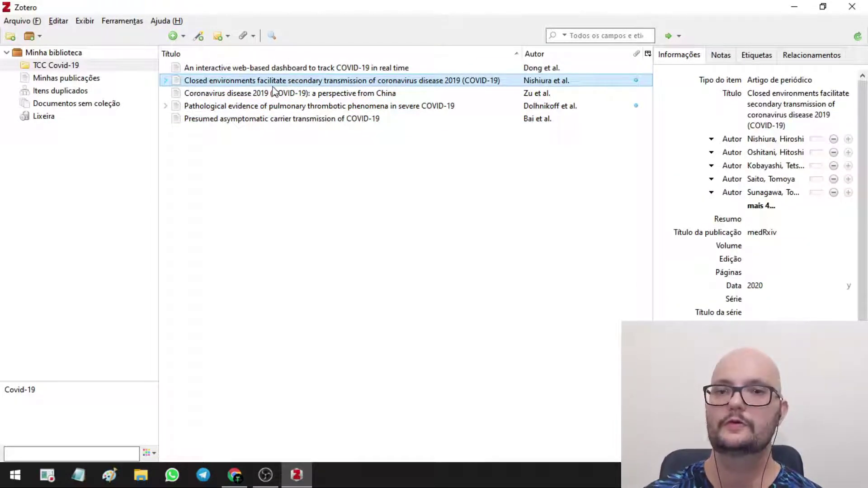
click(302, 107)
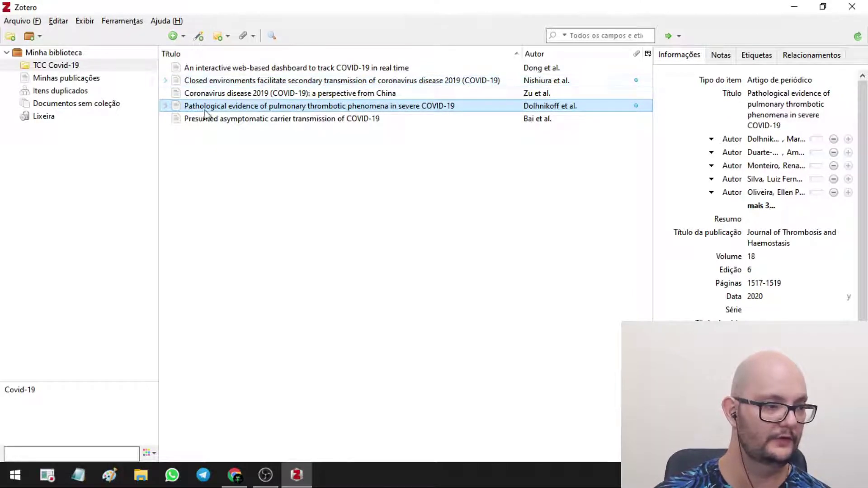
click(165, 107)
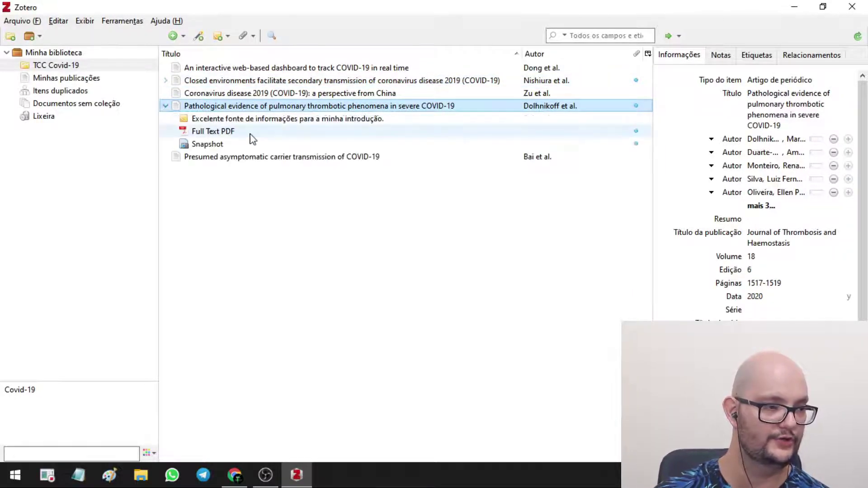
click(166, 107)
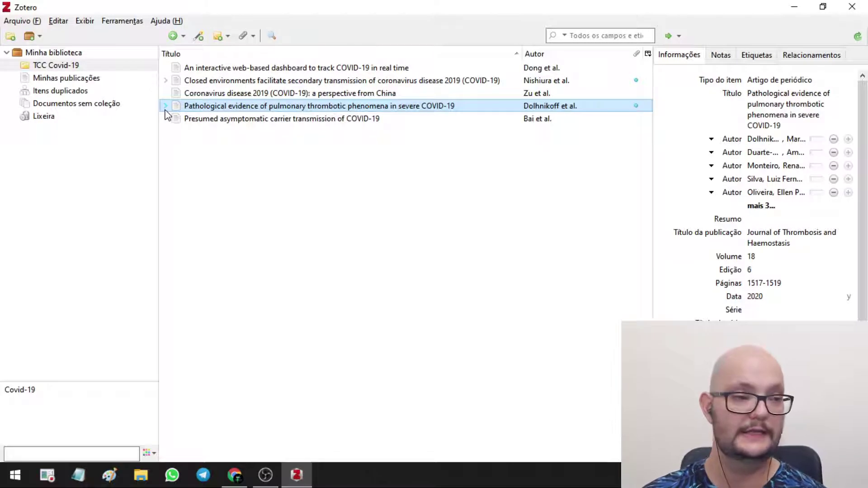
Add "An interactive web-based dashboard to track COVID-19 in real time" as a related item of the "Pathological evidence" article.
click(812, 58)
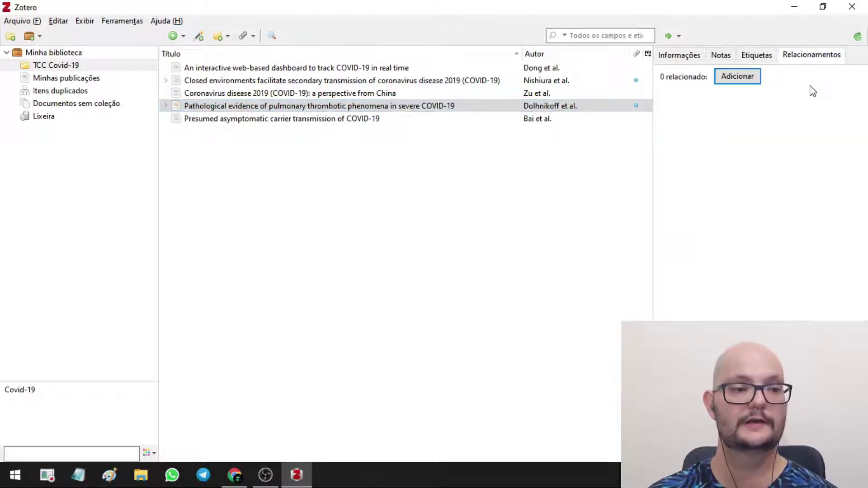
click(738, 77)
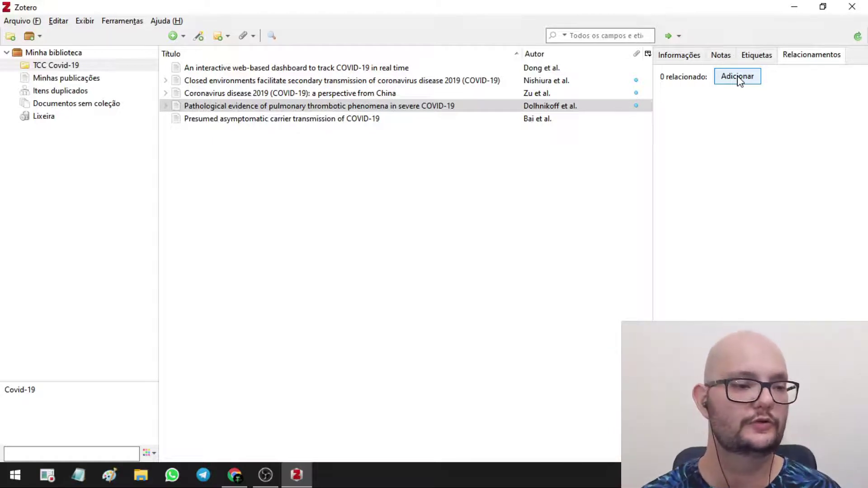
click(738, 77)
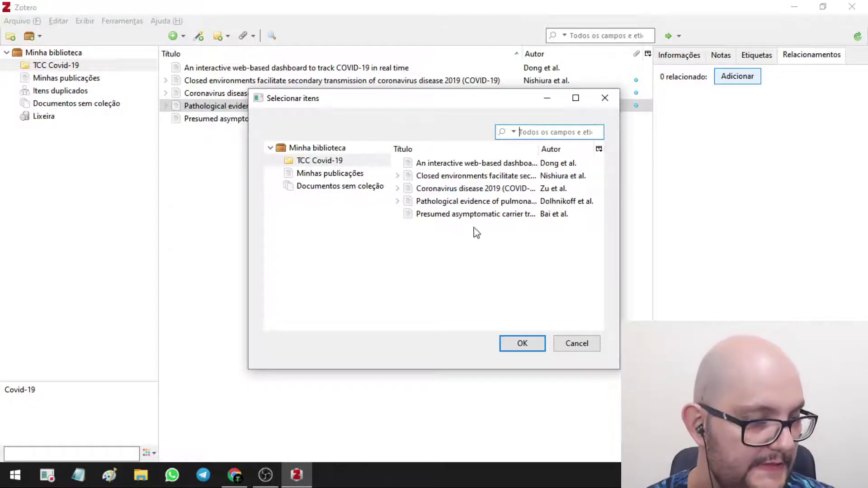
click(490, 166)
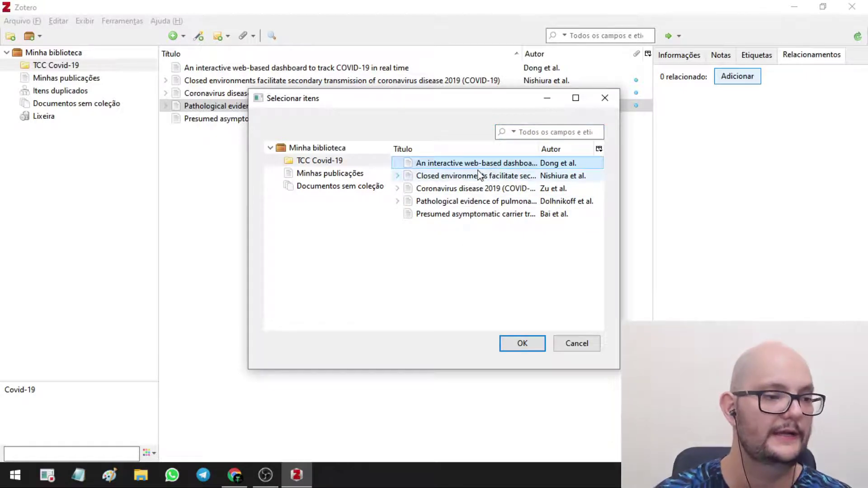
click(510, 352)
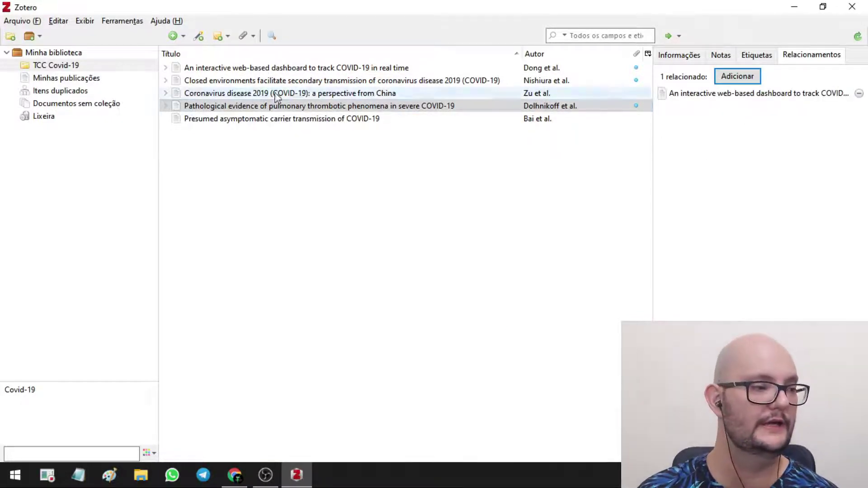
Check the relation from both articles and follow the related-item link to the interactive web-based dashboard article.
click(254, 69)
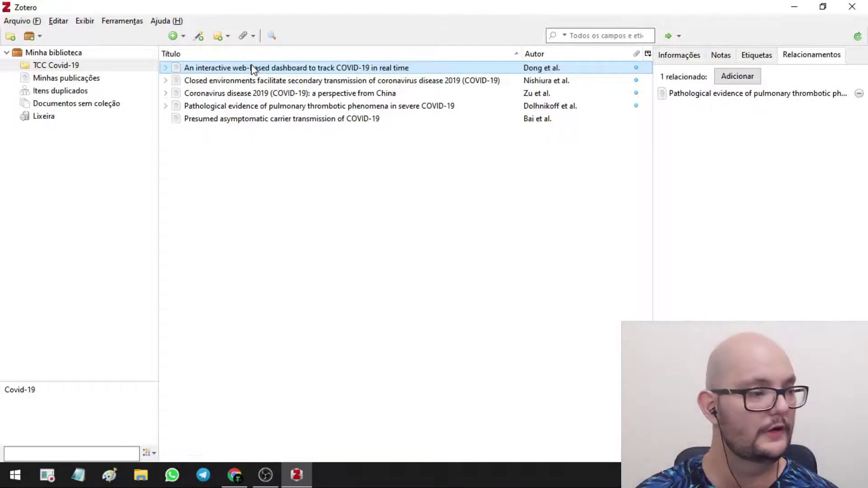
click(233, 108)
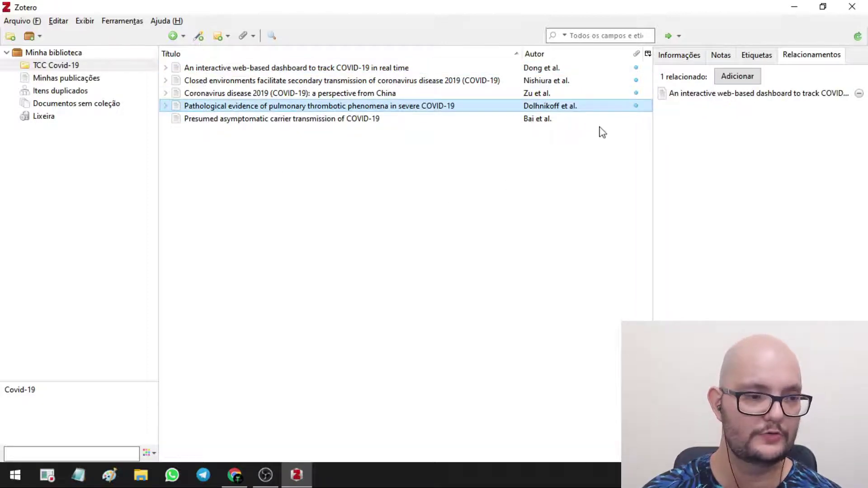
click(685, 94)
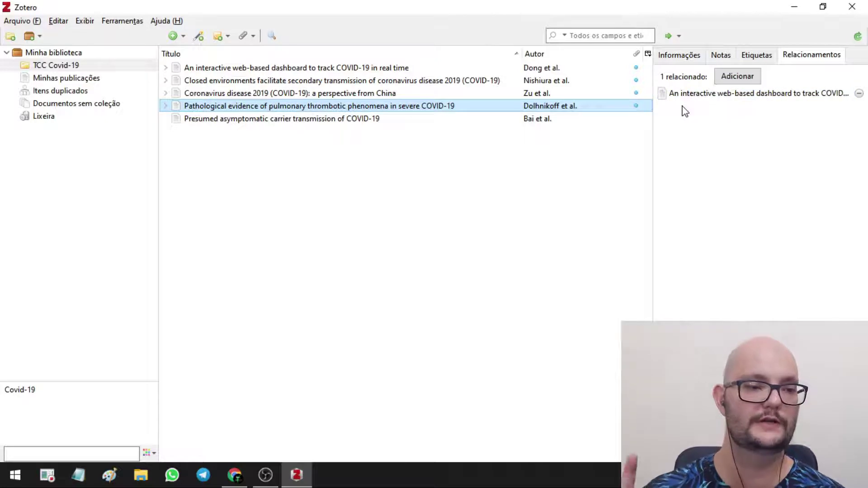
click(694, 96)
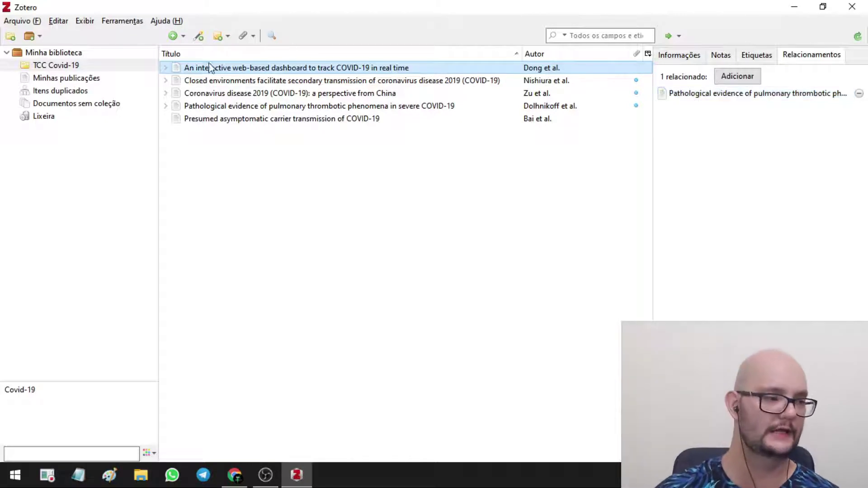
Expand the interactive web-based dashboard article and review its full text and snapshot attachments, publication information, notes, tags and related items.
click(167, 69)
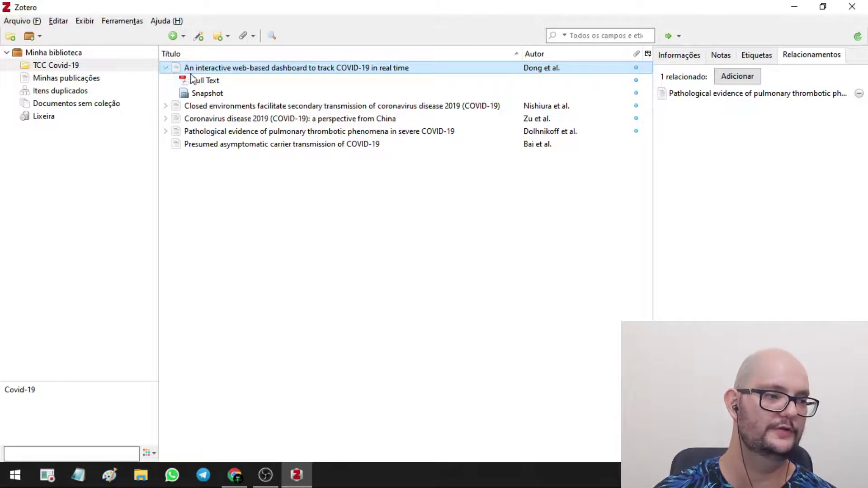
click(204, 81)
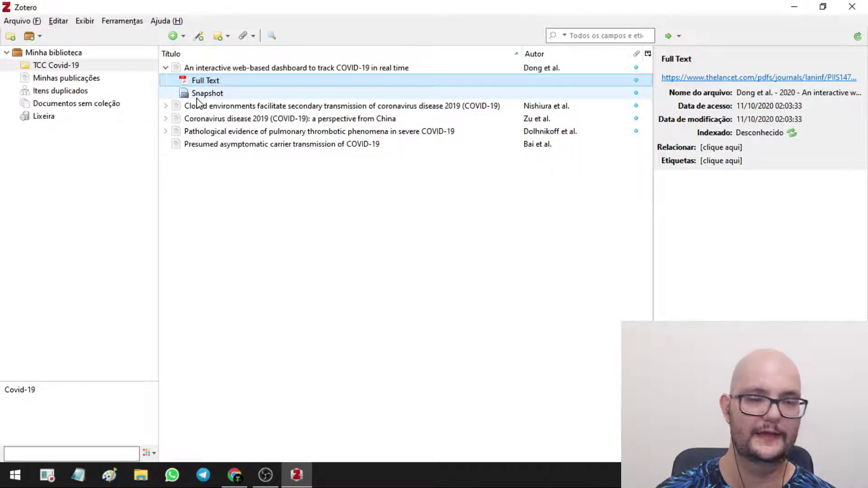
click(197, 97)
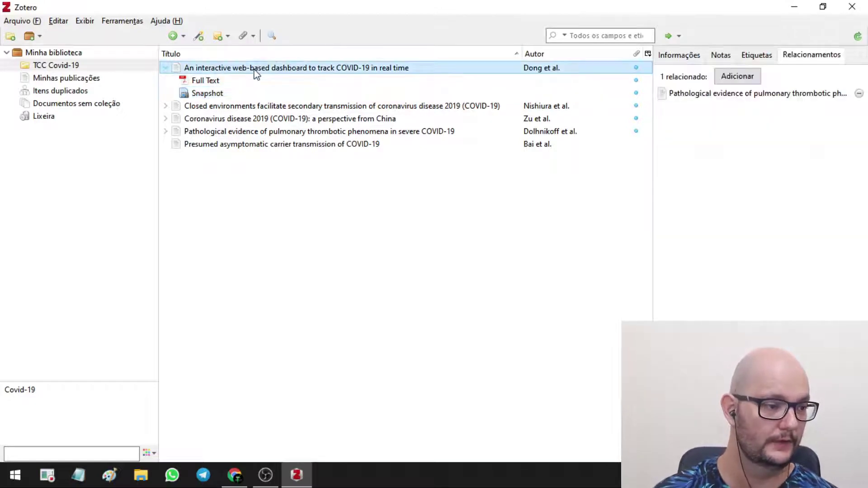
click(255, 70)
click(692, 60)
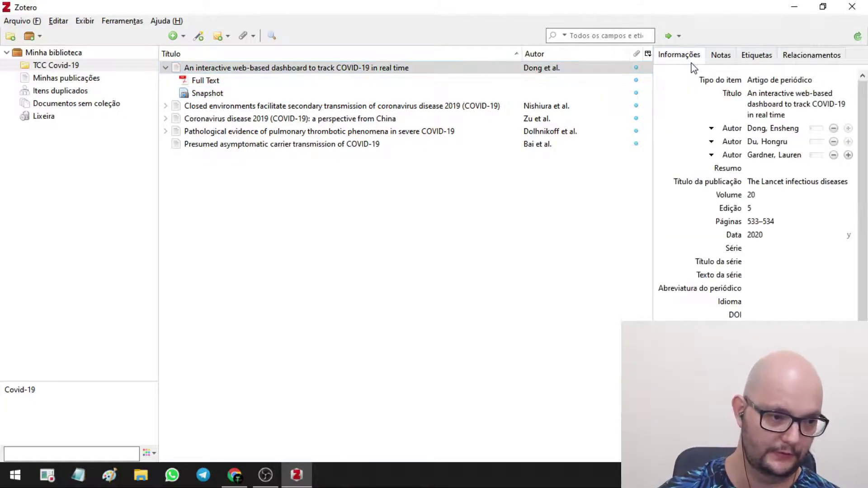
click(720, 62)
click(754, 60)
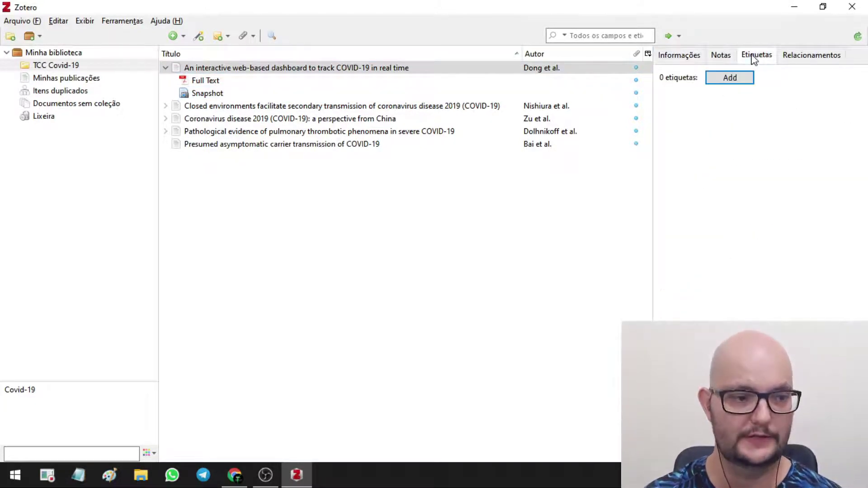
click(835, 59)
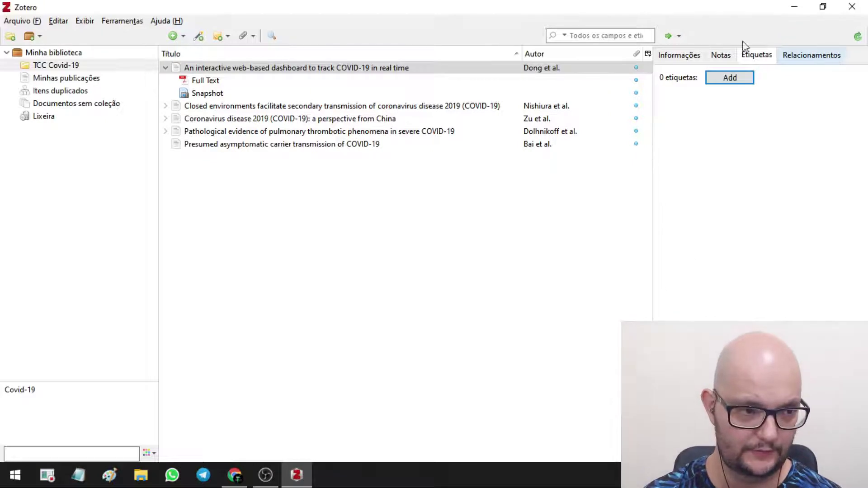
click(690, 58)
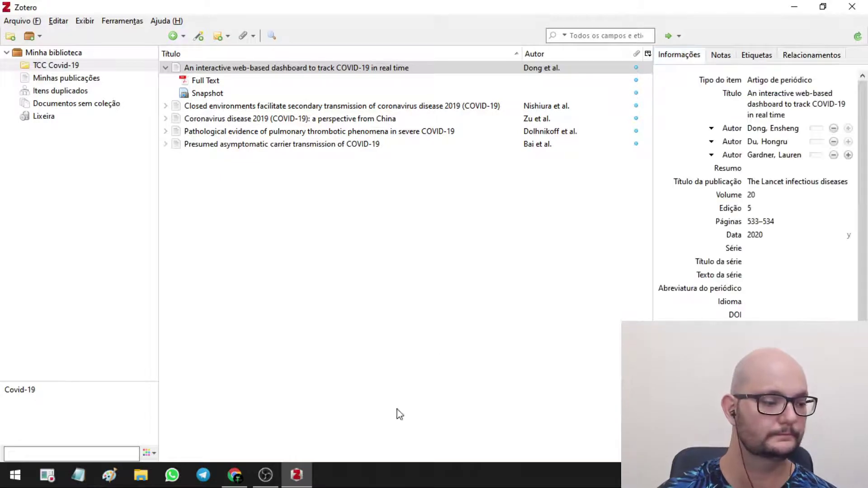
Switch to Google Scholar in Chrome, search for covid-19 again, and limit the results to articles since 2019.
click(228, 484)
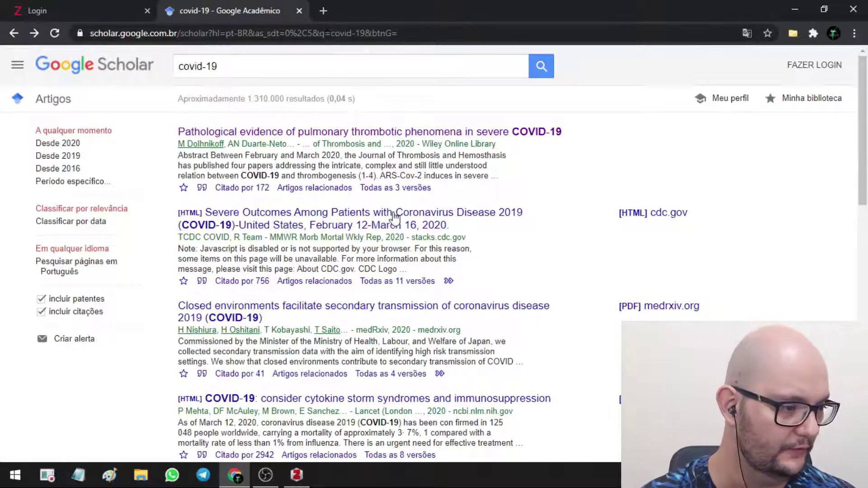
click(238, 66)
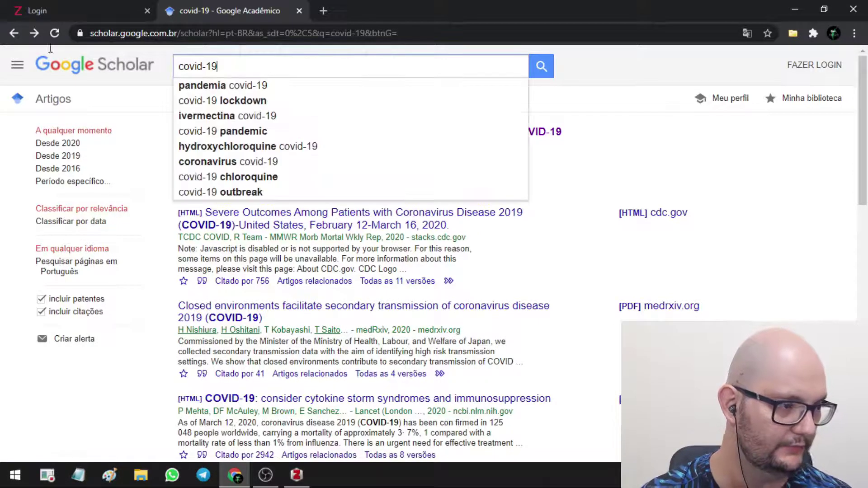
key(ctrl+a)
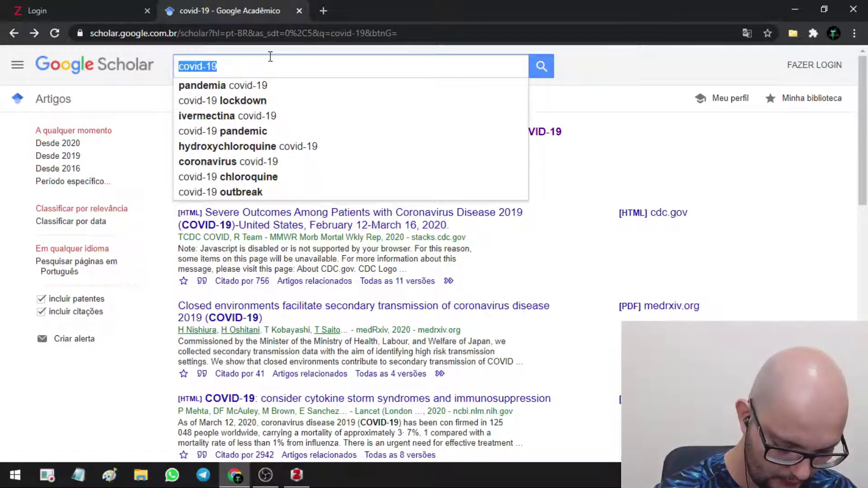
text(covid-1)
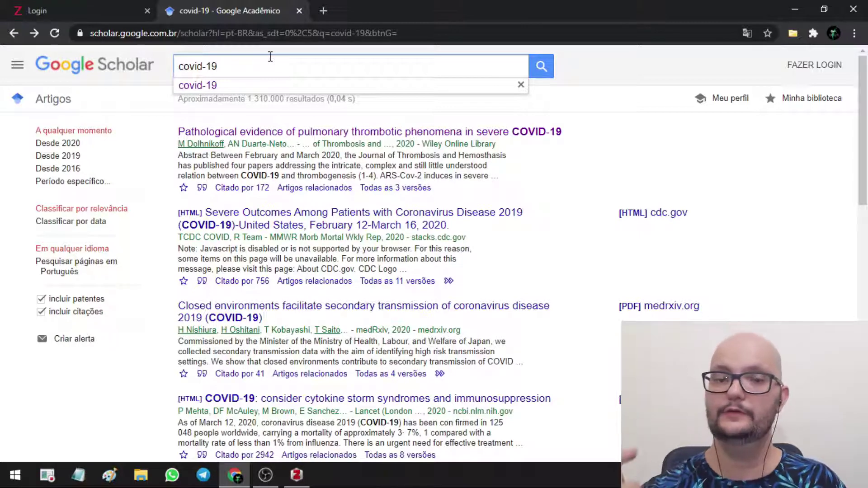
key(Escape)
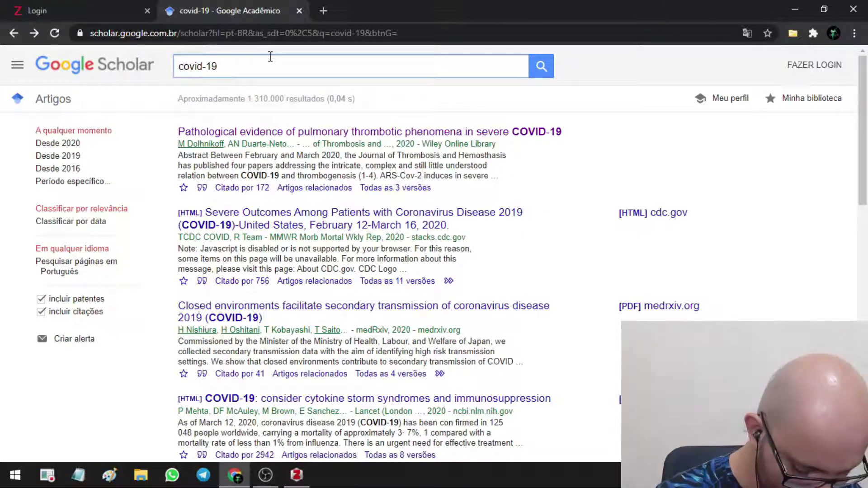
key(Return)
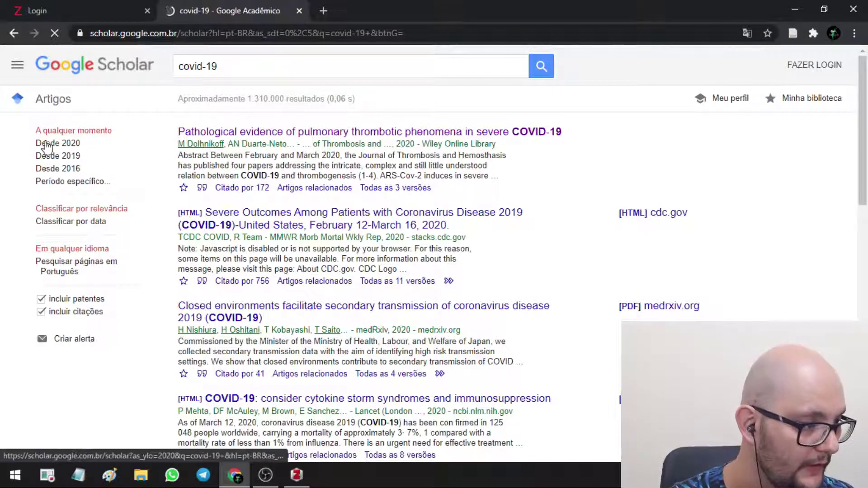
click(64, 157)
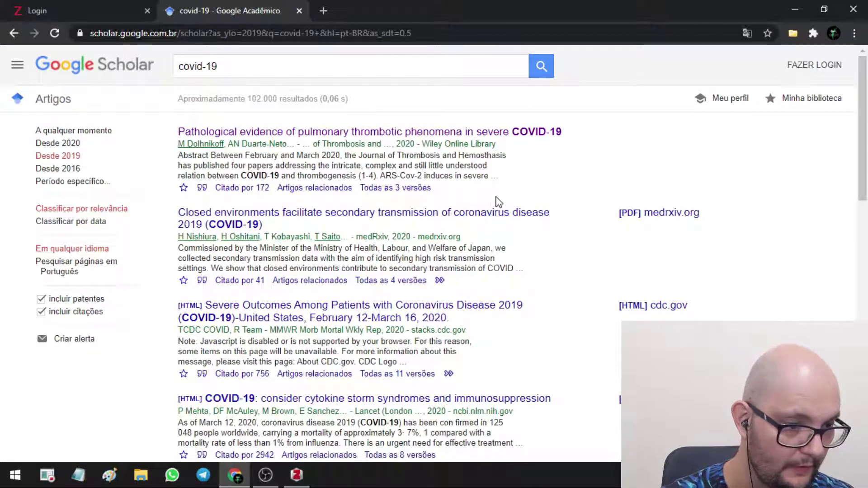
Open the Scholar result "Characteristics of Health Care Personnel with COVID-19" and look through its CONACYT repository record.
scroll(497, 201, down, 7)
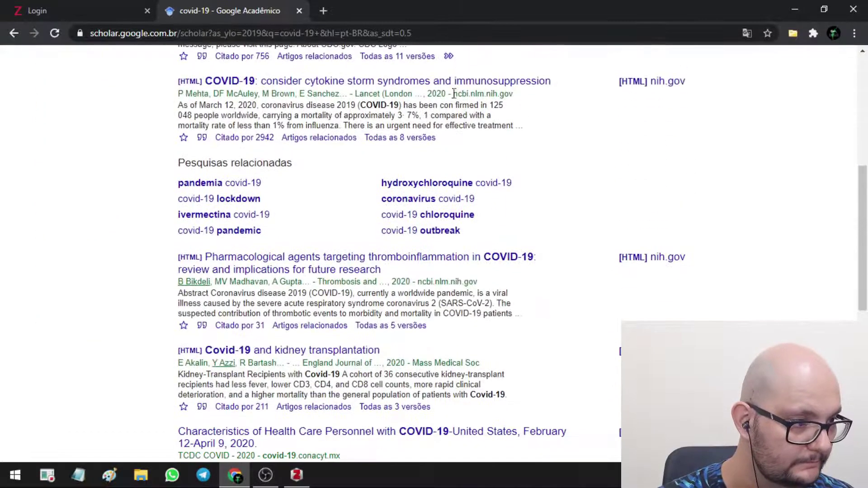
scroll(451, 89, down, 4)
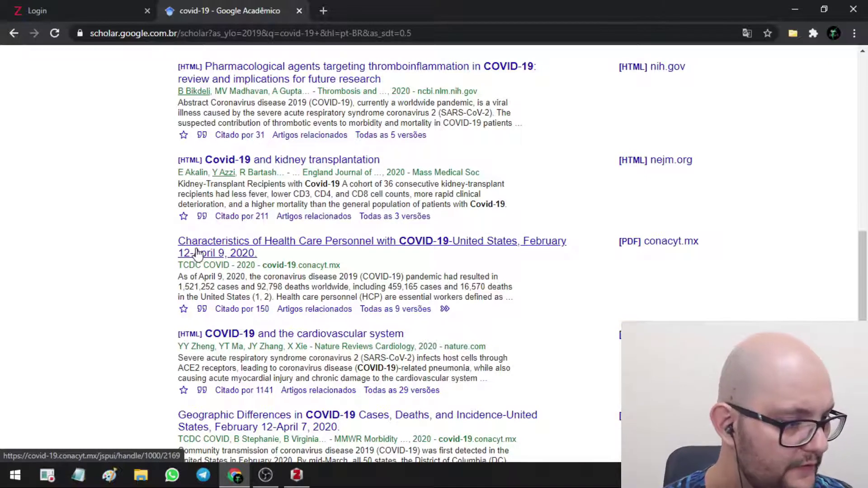
click(406, 250)
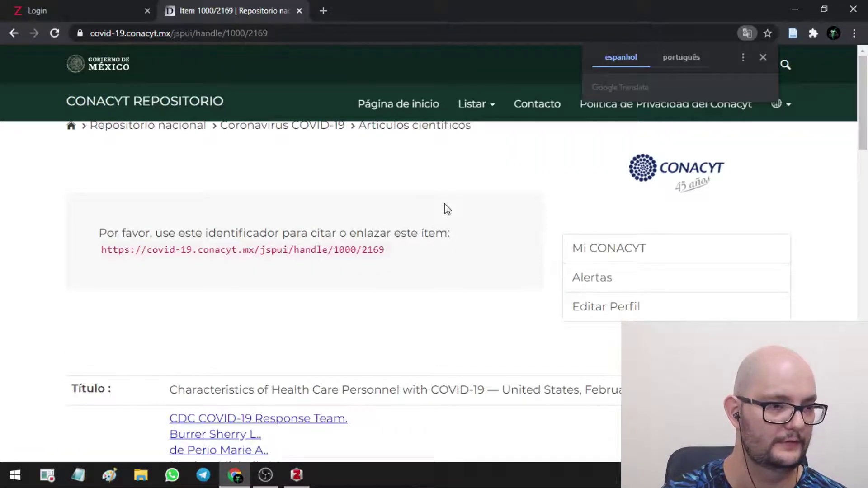
scroll(325, 266, down, 12)
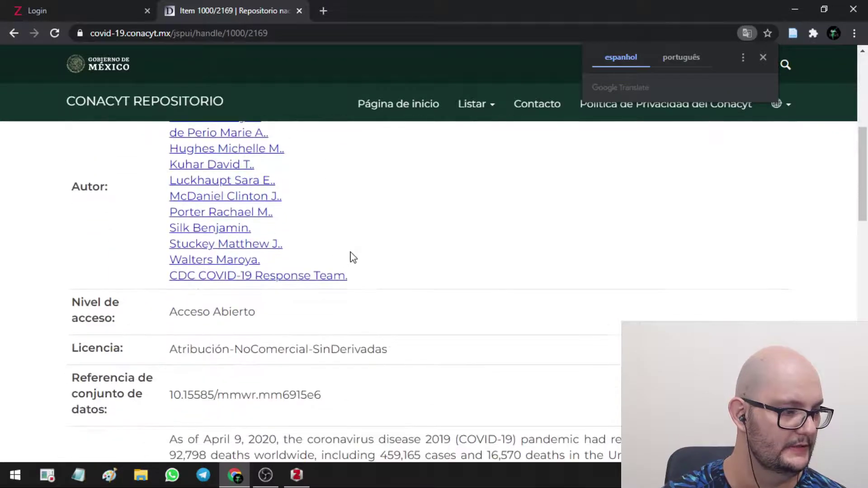
scroll(354, 250, down, 7)
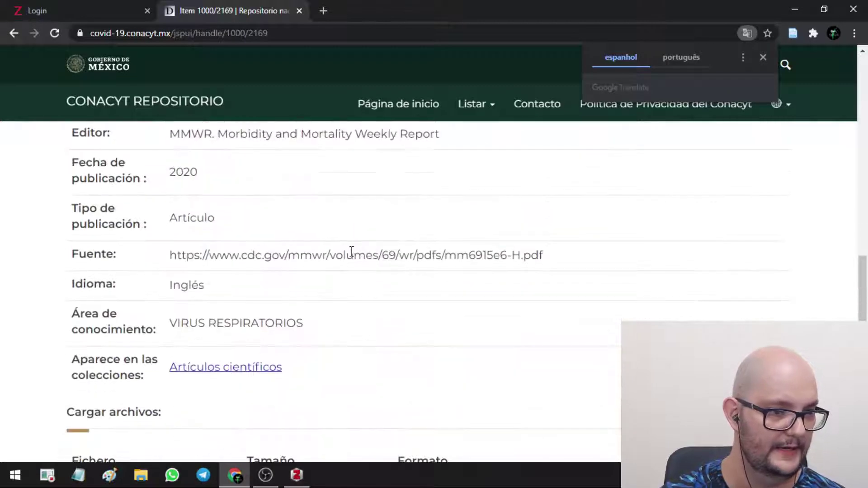
scroll(351, 252, up, 10)
scroll(405, 225, up, 8)
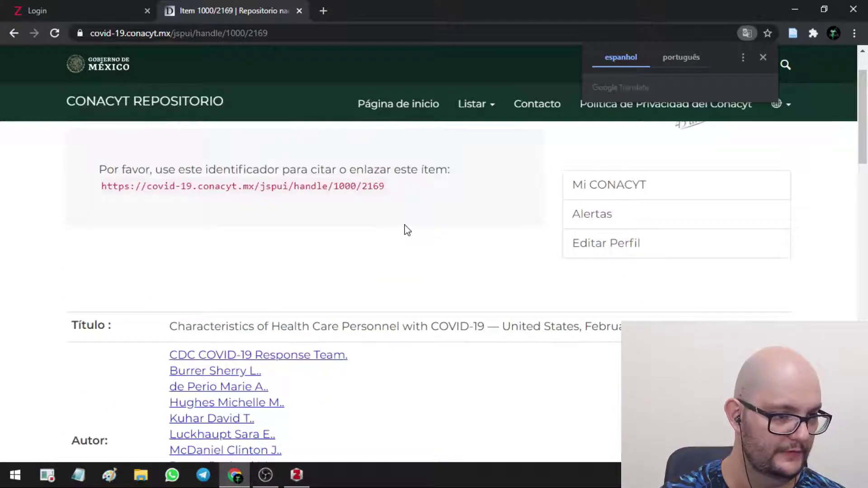
scroll(407, 229, up, 1)
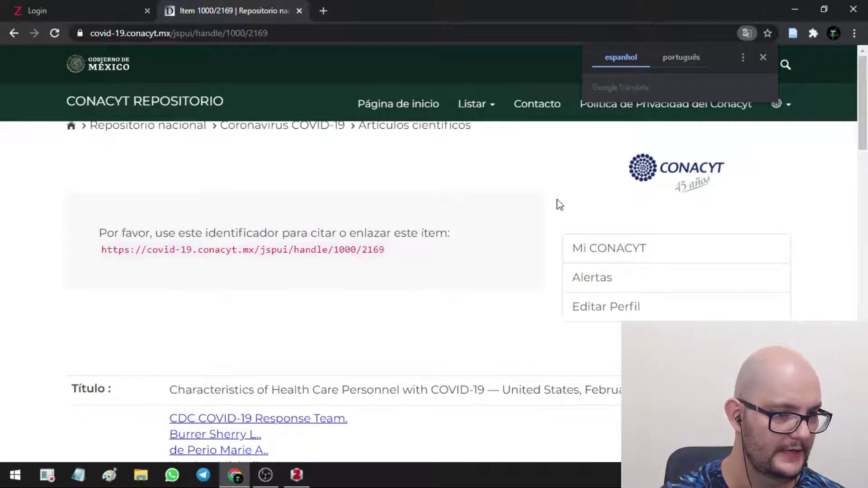
click(374, 180)
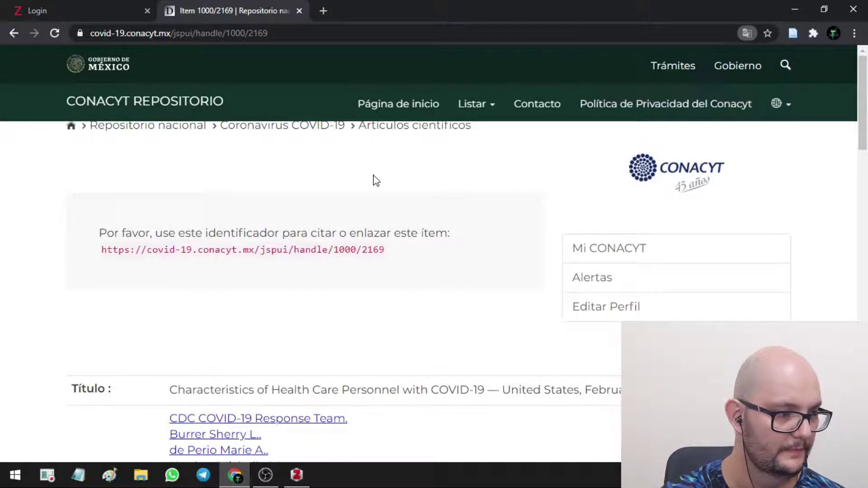
Try to open the repository record's attached file 1101879.pdf, then return to the Google Scholar results.
scroll(638, 251, down, 10)
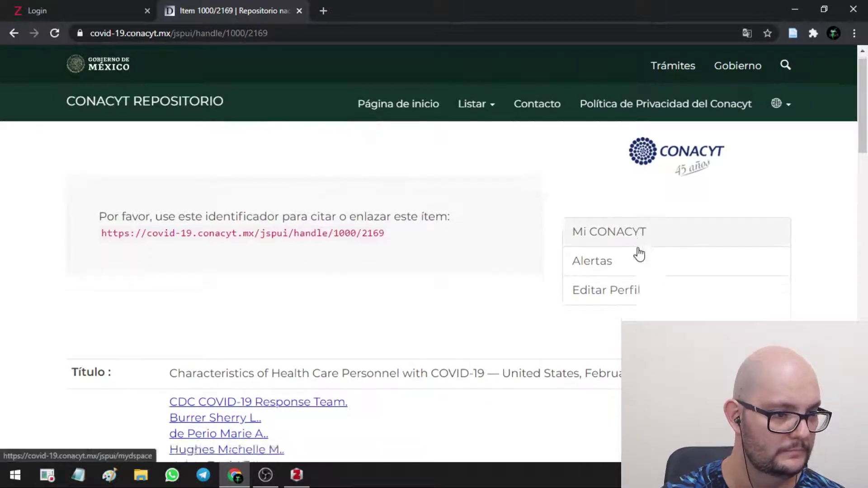
scroll(644, 247, down, 10)
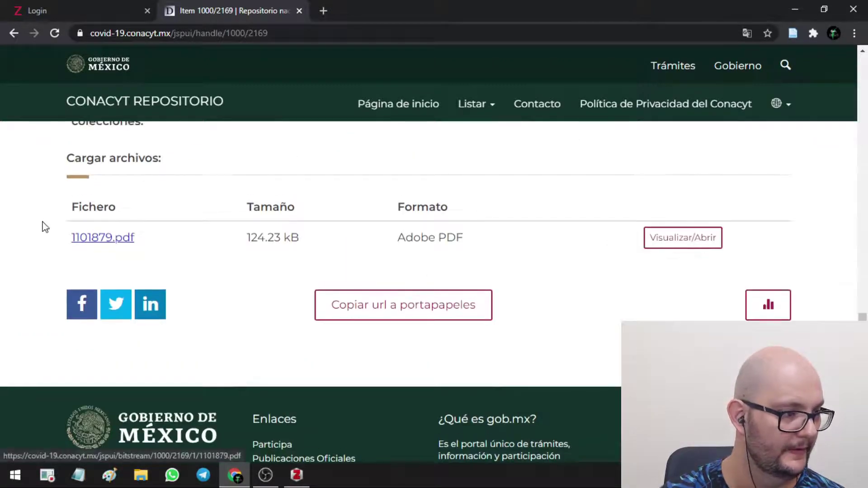
click(94, 237)
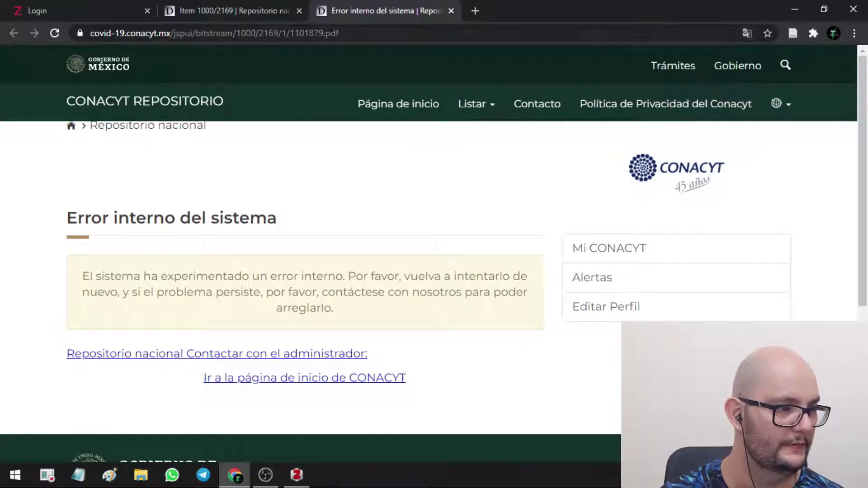
click(451, 11)
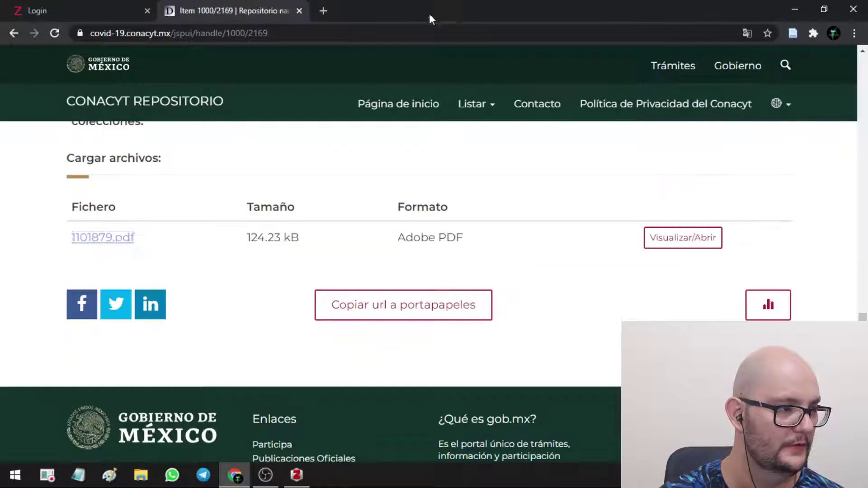
click(10, 35)
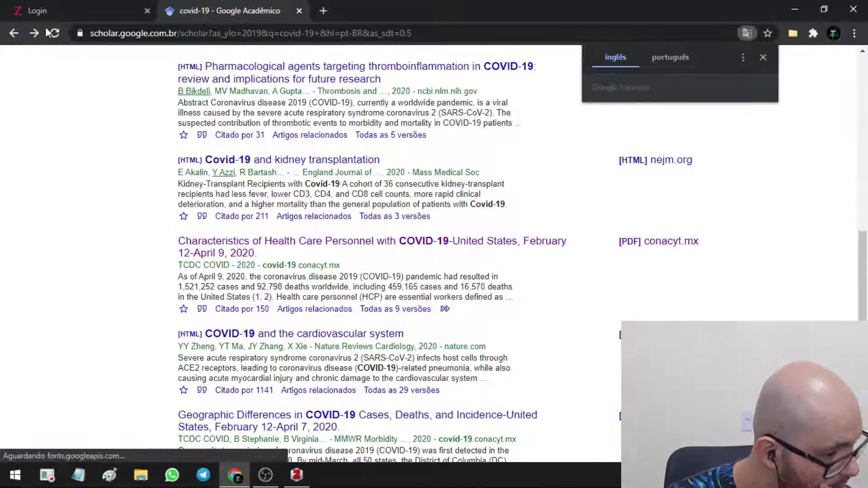
Open the PDF of "The COVID-19 vaccine development landscape" and save it to the desktop as TheCOVID-19vaccinedevelopmentlandscape.pdf.
scroll(314, 200, down, 5)
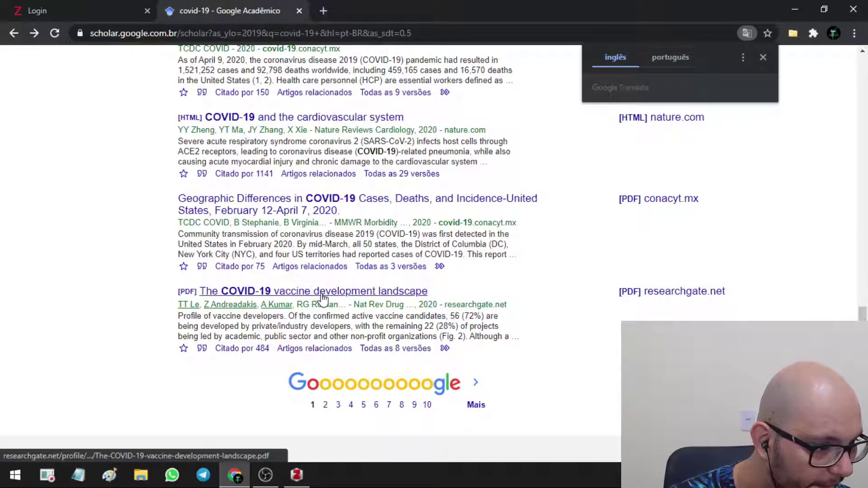
click(322, 295)
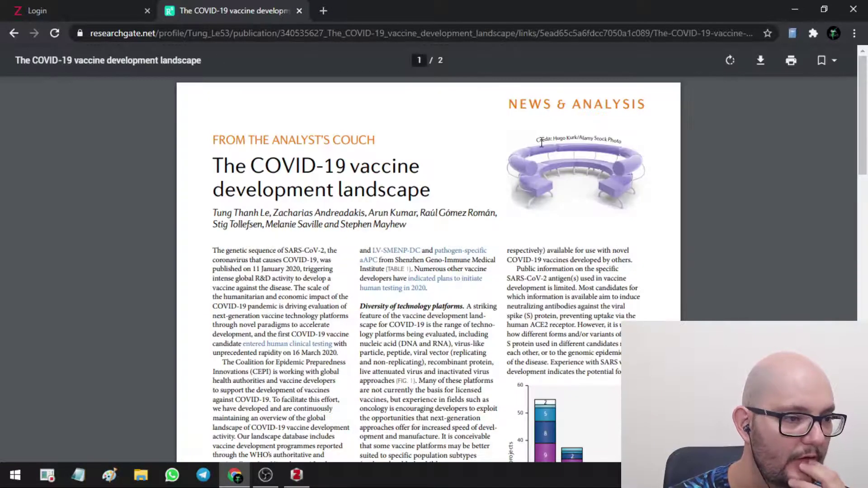
click(760, 62)
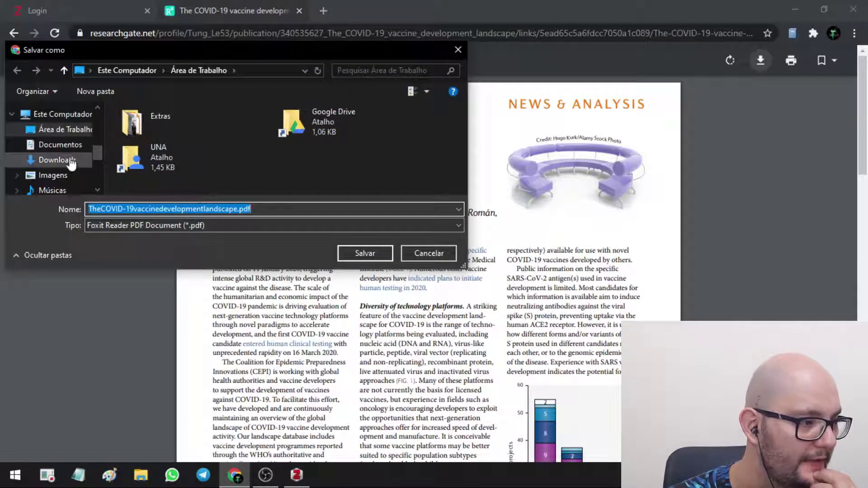
click(66, 129)
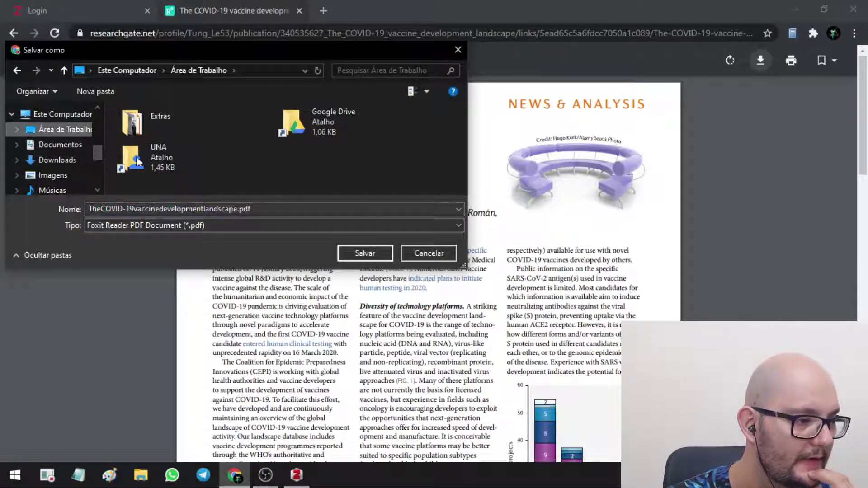
click(353, 254)
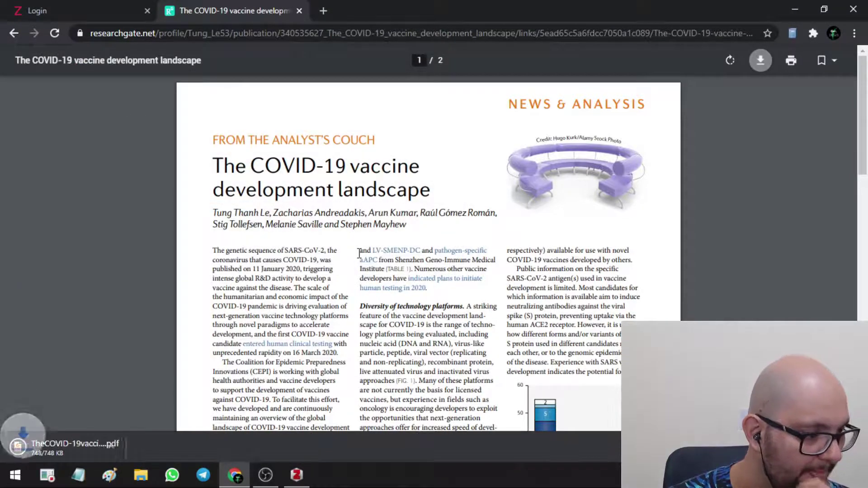
Add the downloaded vaccine development landscape PDF from the desktop to the TCC Covid-19 collection in Zotero.
click(794, 8)
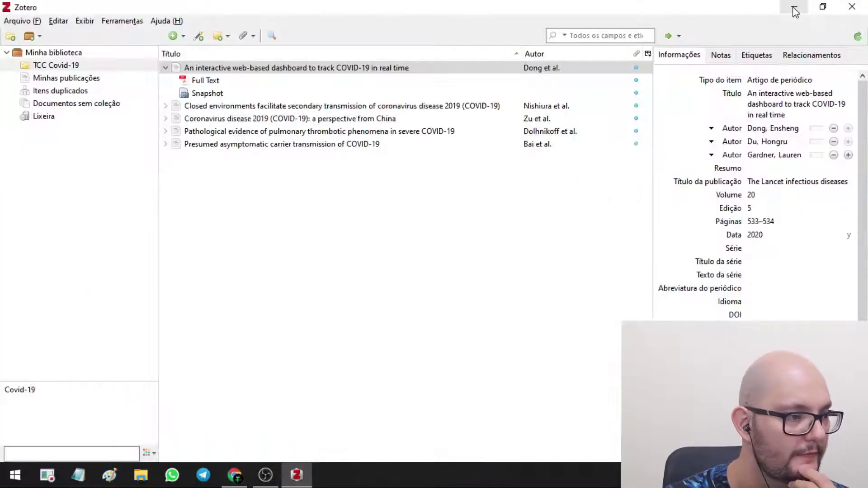
click(794, 9)
click(794, 8)
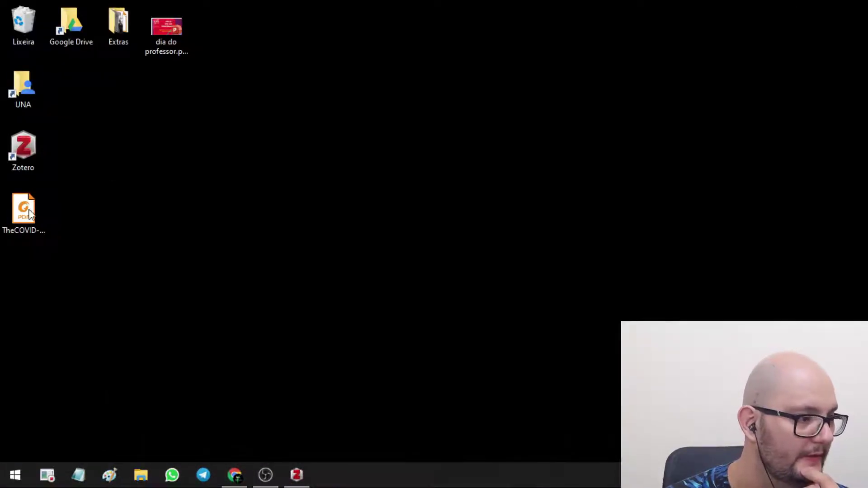
click(18, 228)
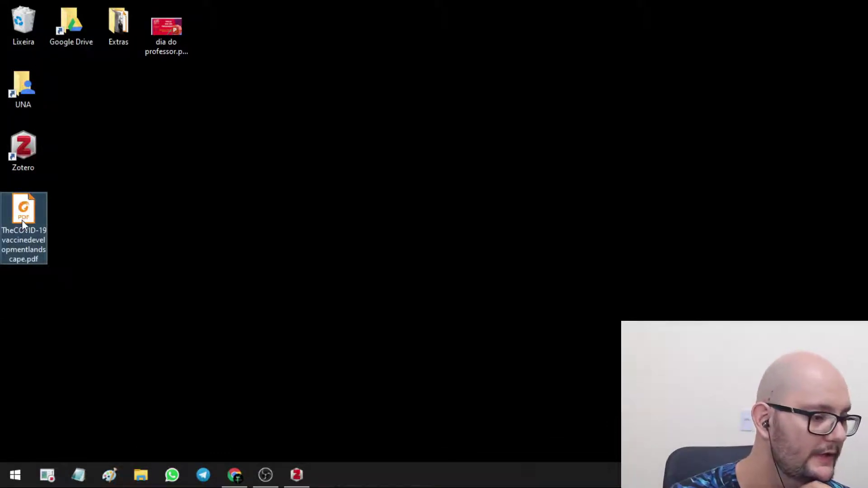
drag(22, 220, 309, 226)
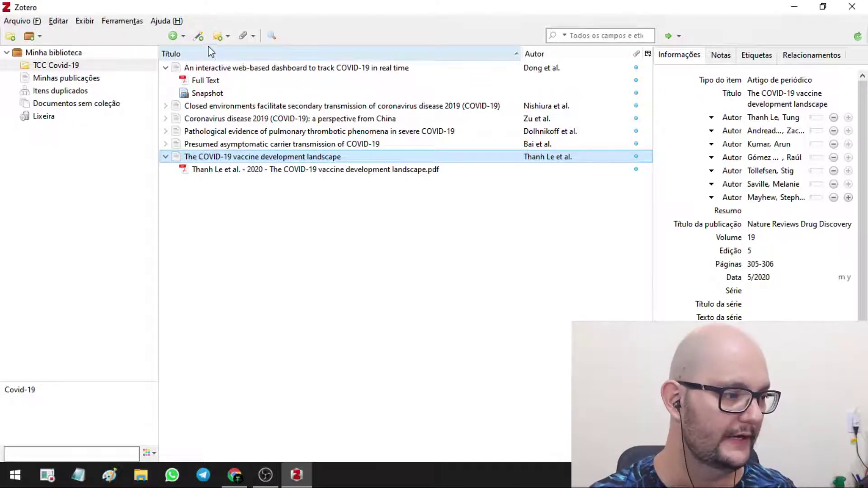
Create a new journal article item in TCC Covid-19 titled "Coronavirus no Brasil", leaving its author empty.
click(181, 41)
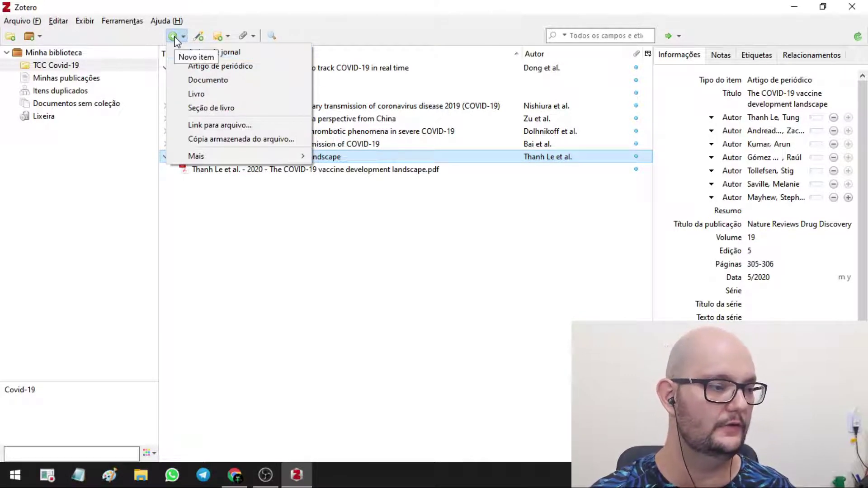
click(202, 68)
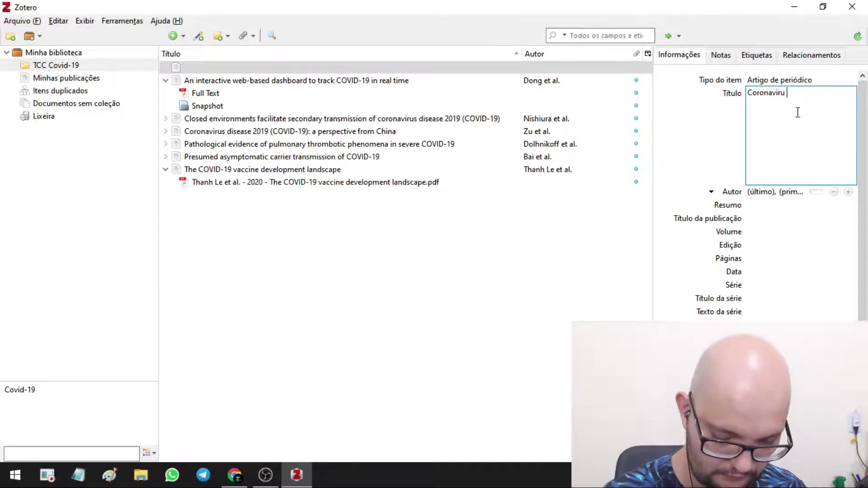
text(s no Bra)
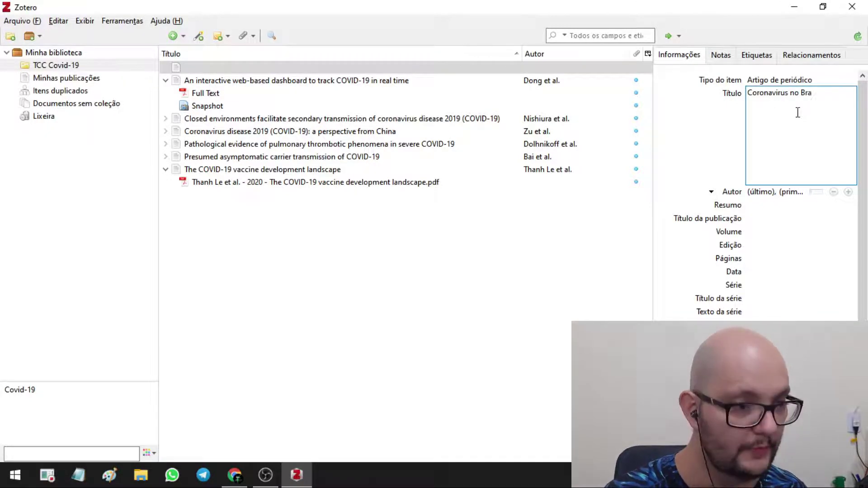
text(sil)
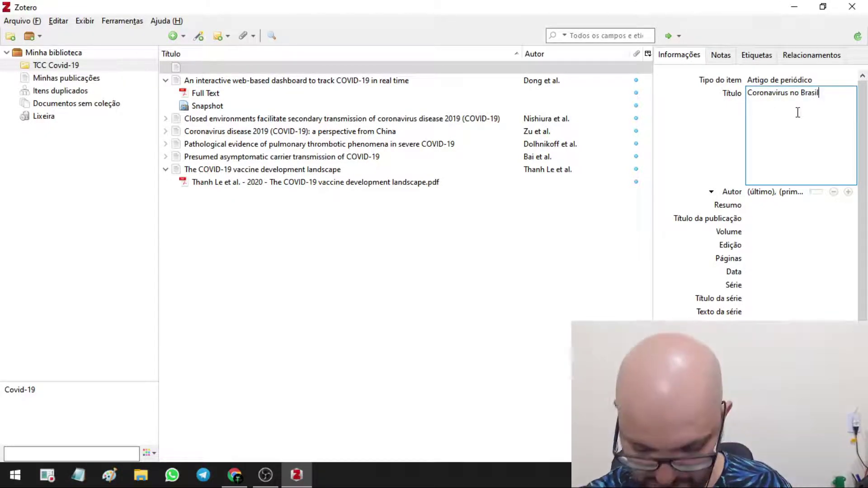
key(Tab)
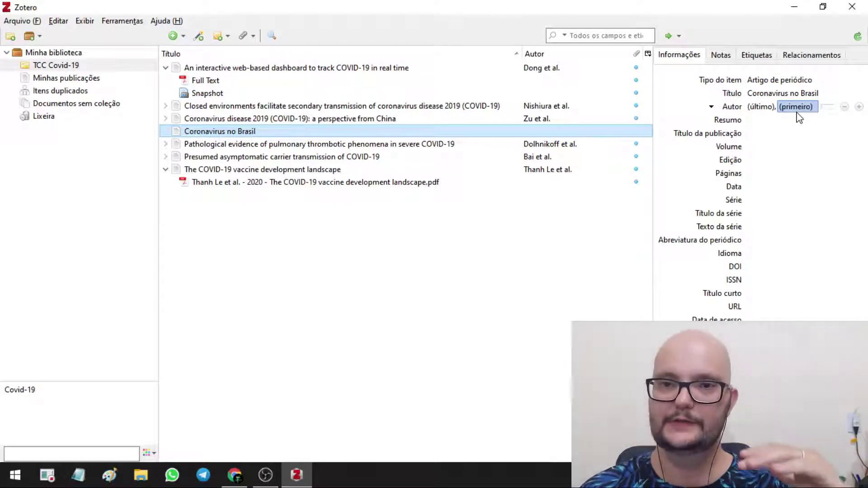
key(Escape)
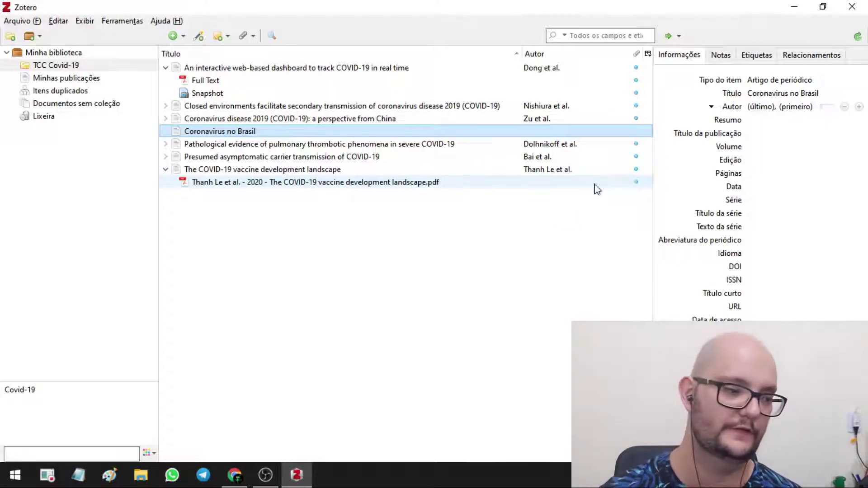
Close the vaccine article's PDF tab in Chrome and return to the Zotero library.
click(240, 485)
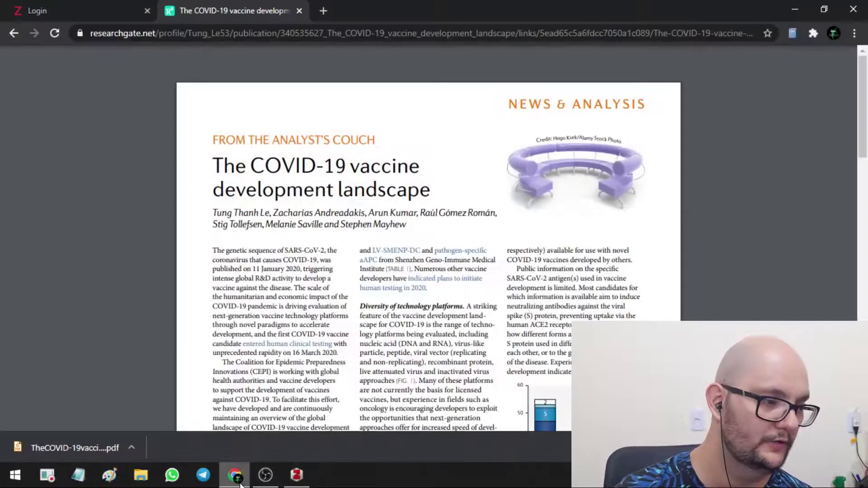
click(299, 11)
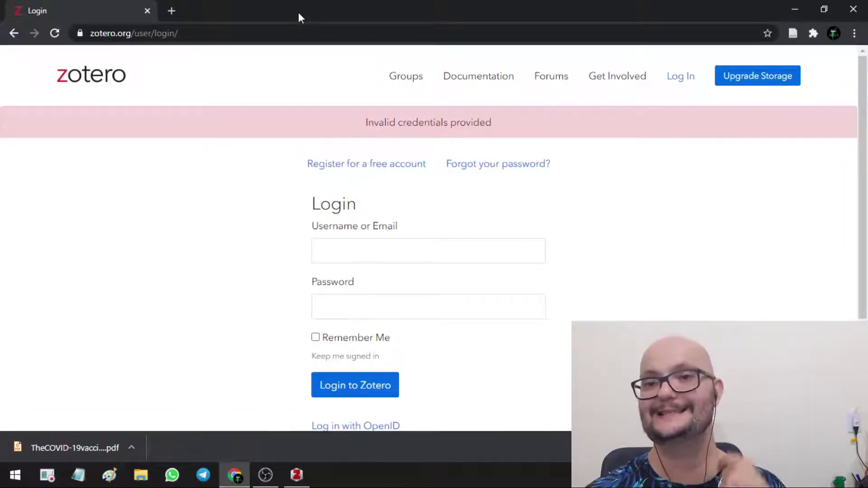
click(290, 483)
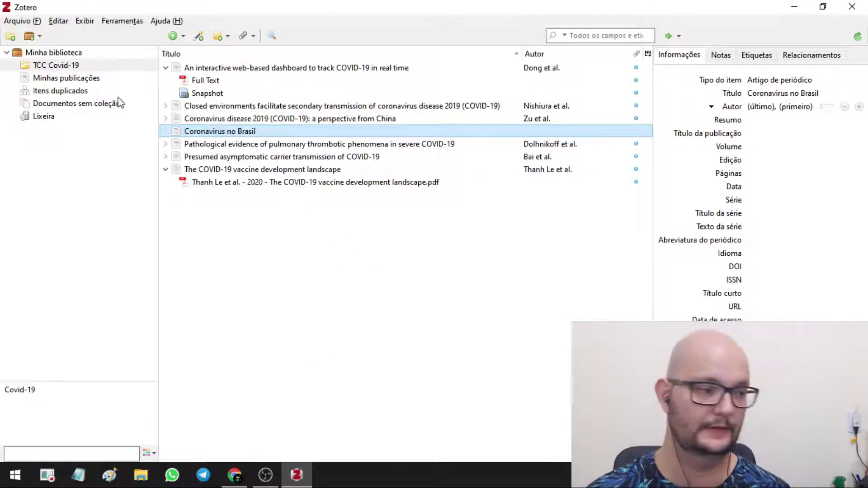
Open Zotero's citation preferences and look through the list of installed citation styles.
click(57, 21)
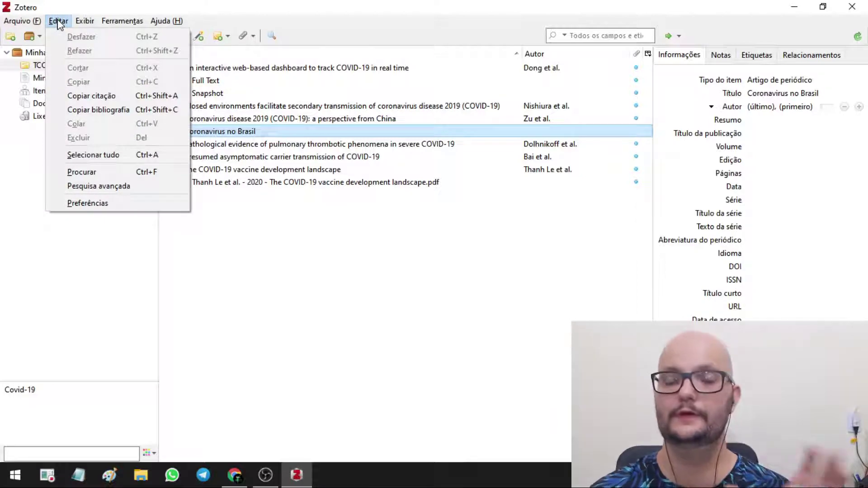
click(110, 210)
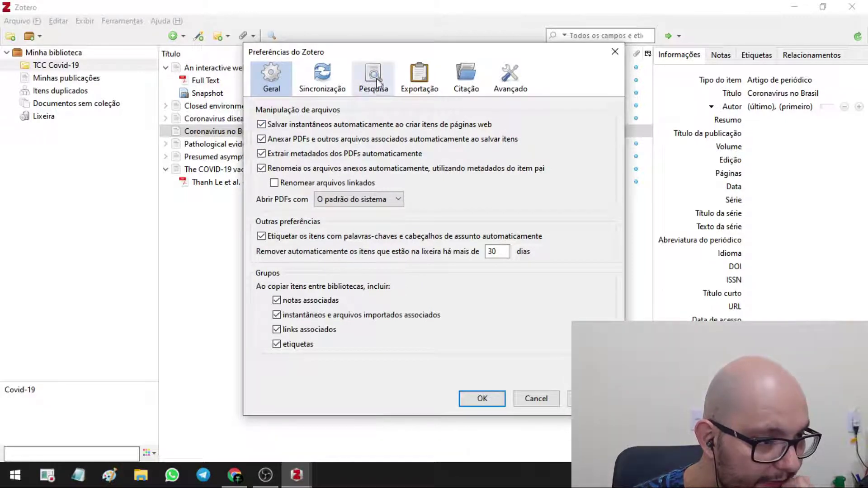
click(455, 83)
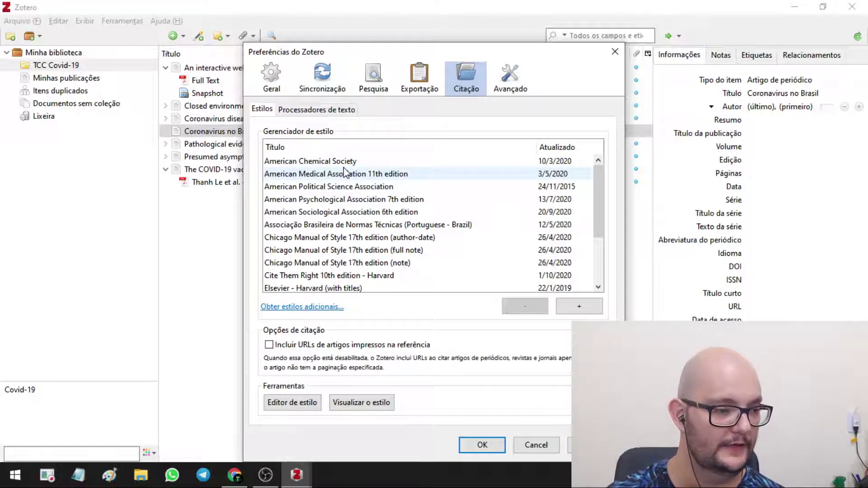
scroll(386, 236, down, 1)
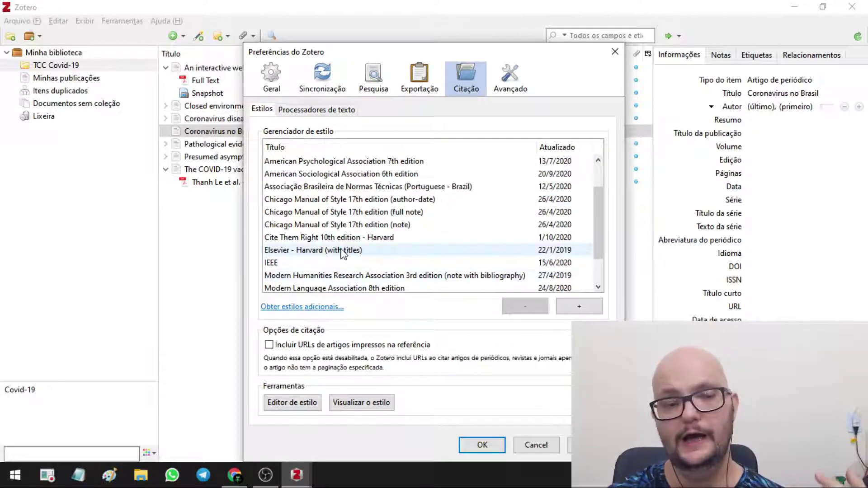
scroll(342, 253, down, 1)
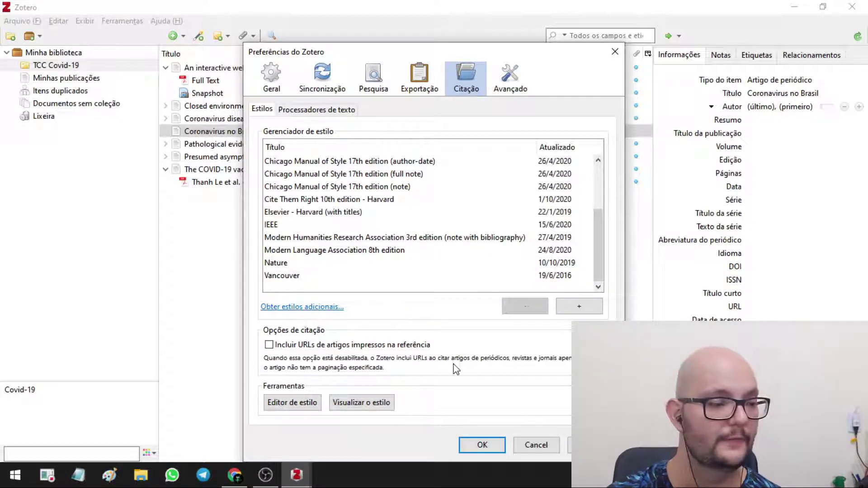
Search the style repository for ABNT, install the "Associação Brasileira de Normas Técnicas (Portuguese - Brazil)" style, and confirm the preferences.
click(308, 312)
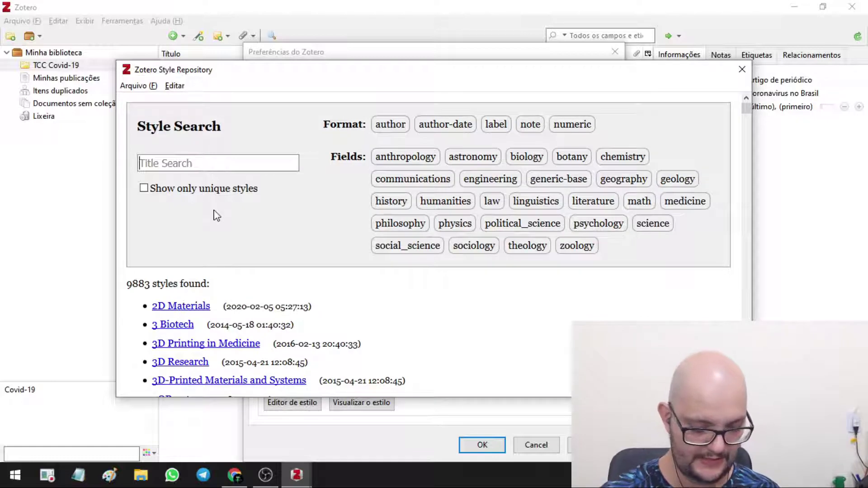
text(ABNT)
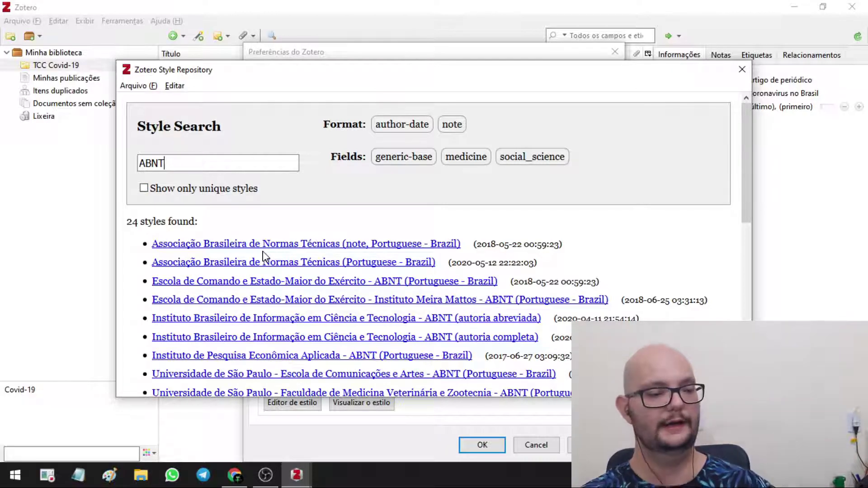
mouse_move(264, 253)
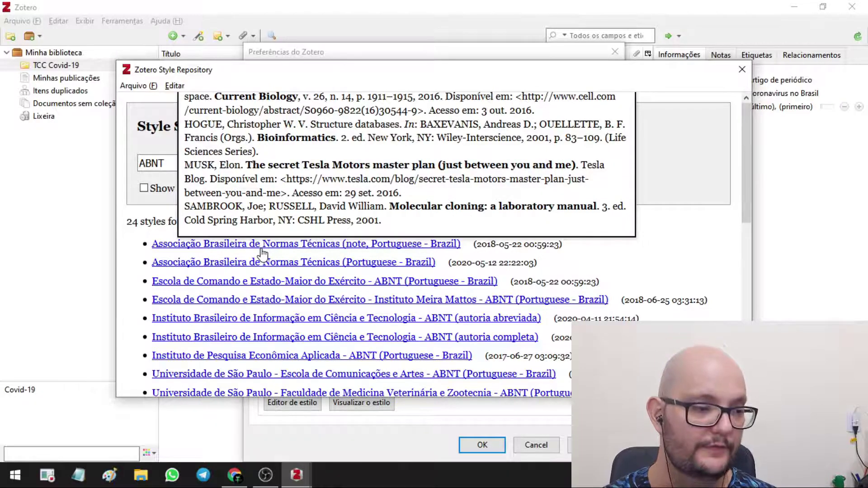
mouse_move(481, 336)
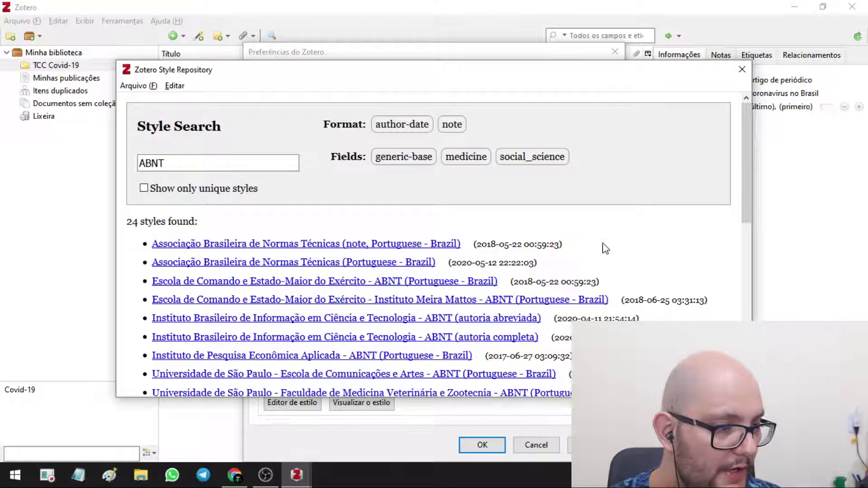
mouse_move(391, 267)
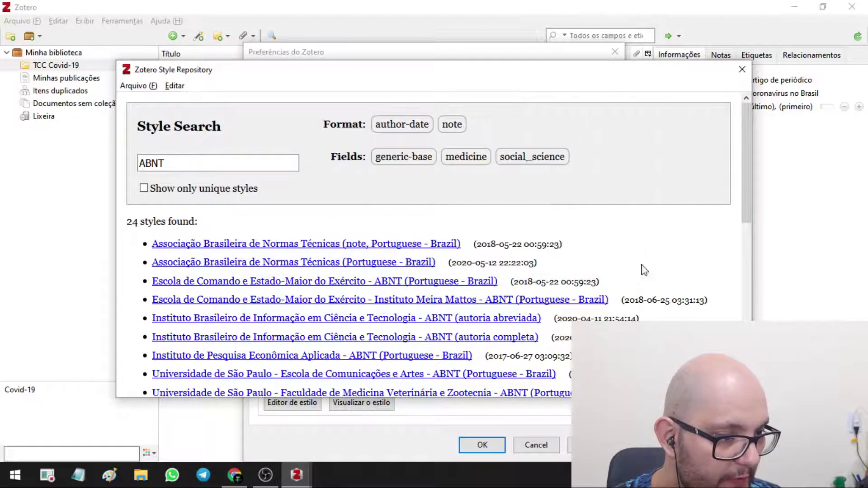
mouse_move(349, 267)
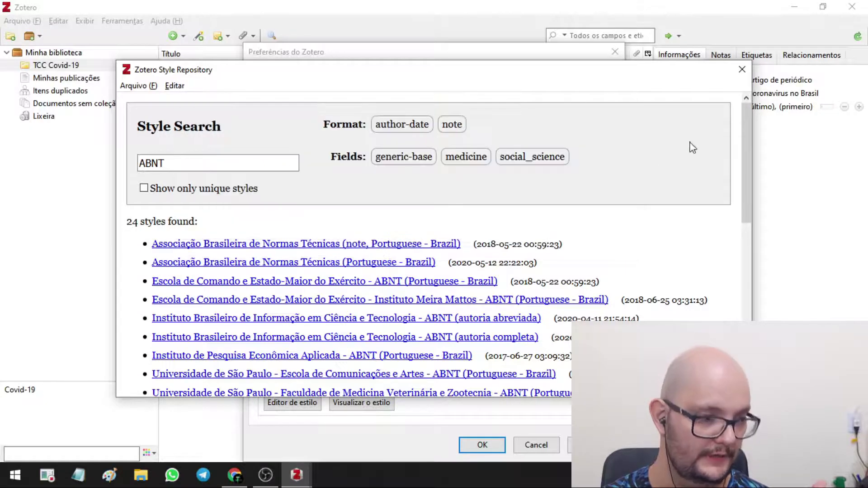
click(232, 262)
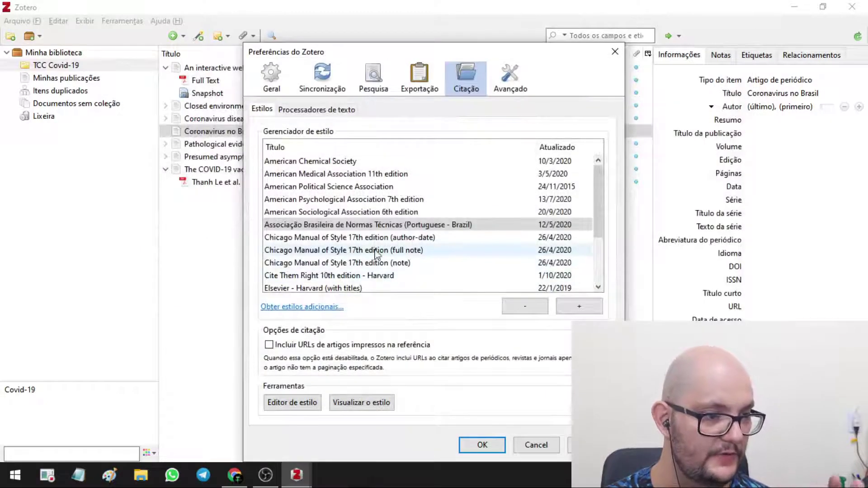
click(288, 227)
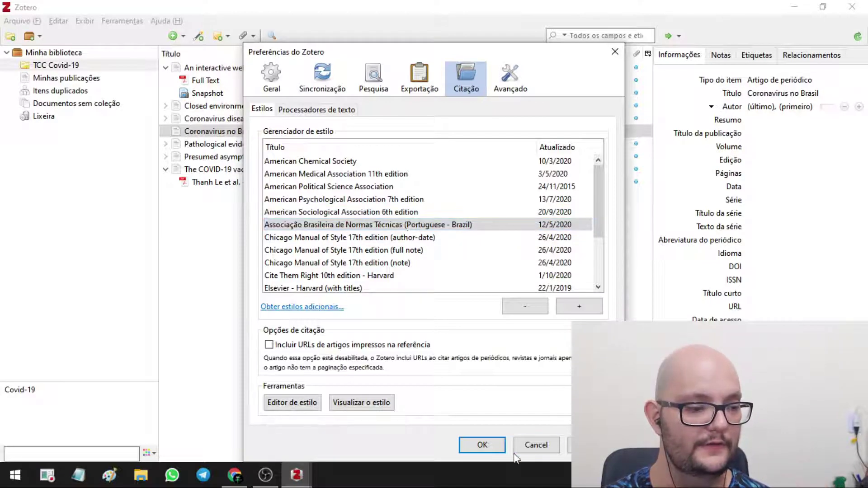
click(491, 444)
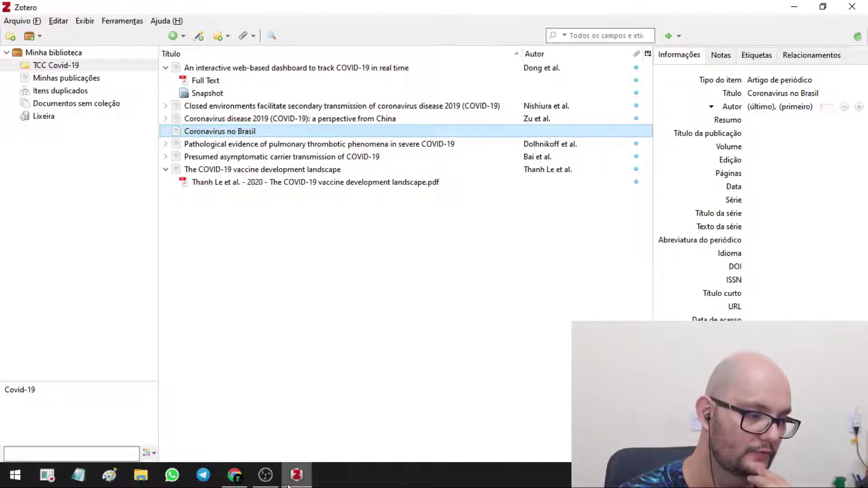
Switch to Word, create a blank document, show the Zotero commands, and start the text with "Segundo ".
mouse_move(234, 477)
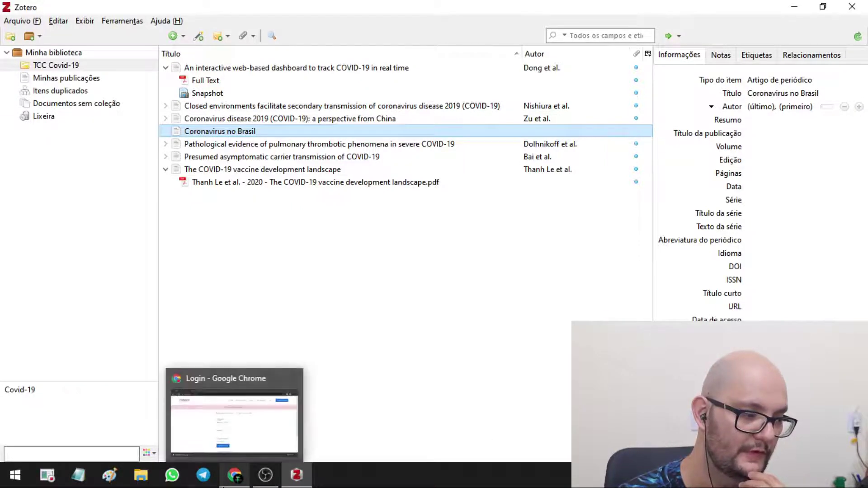
click(11, 476)
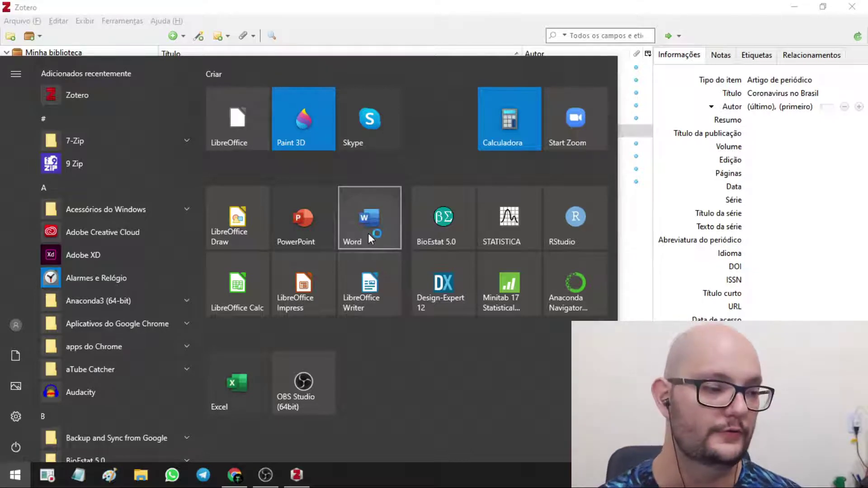
click(368, 234)
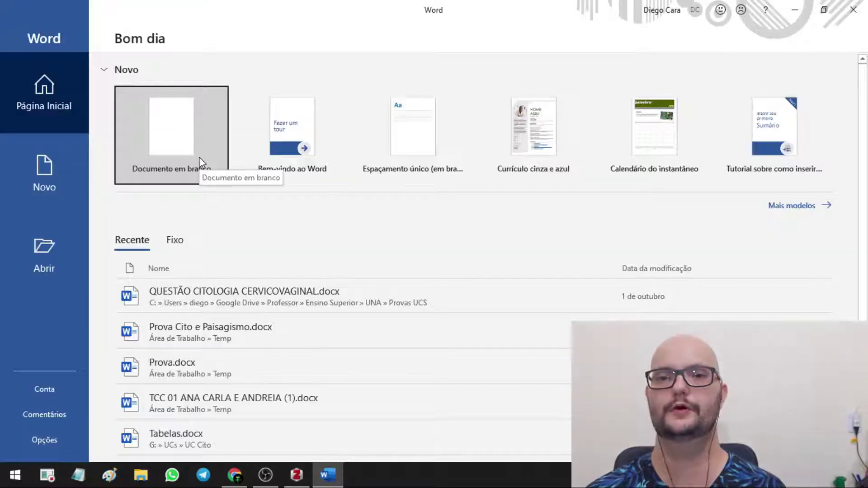
click(154, 135)
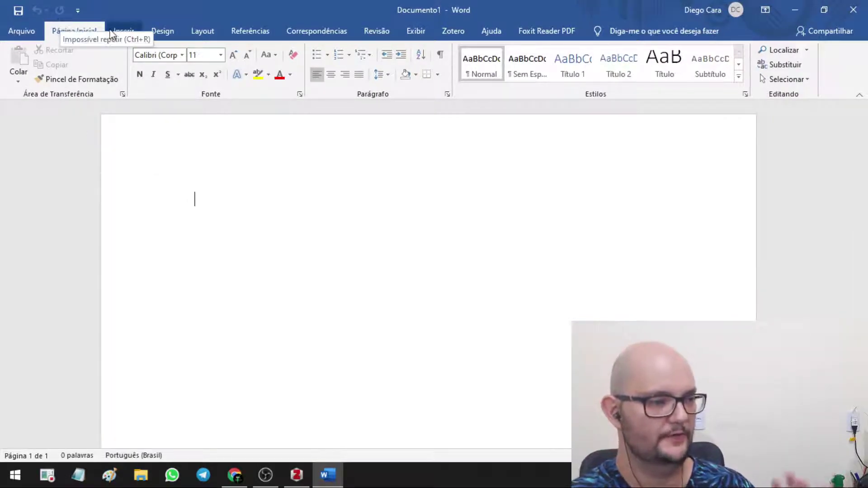
click(441, 26)
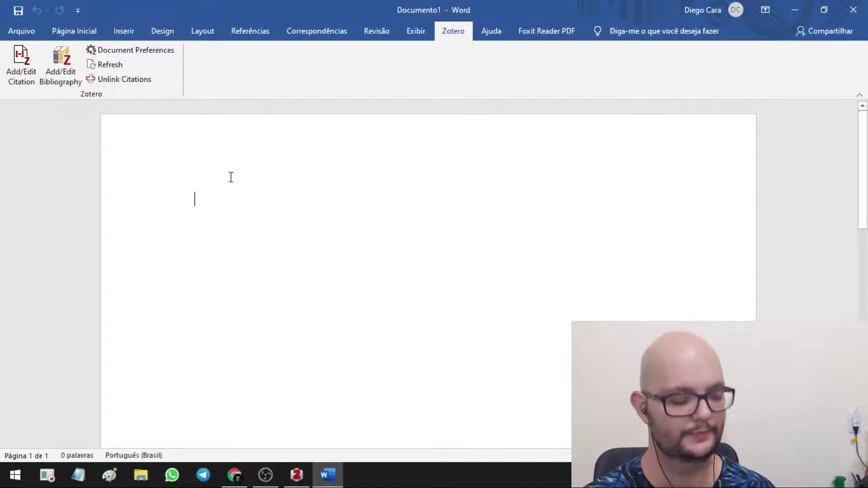
text(egundo)
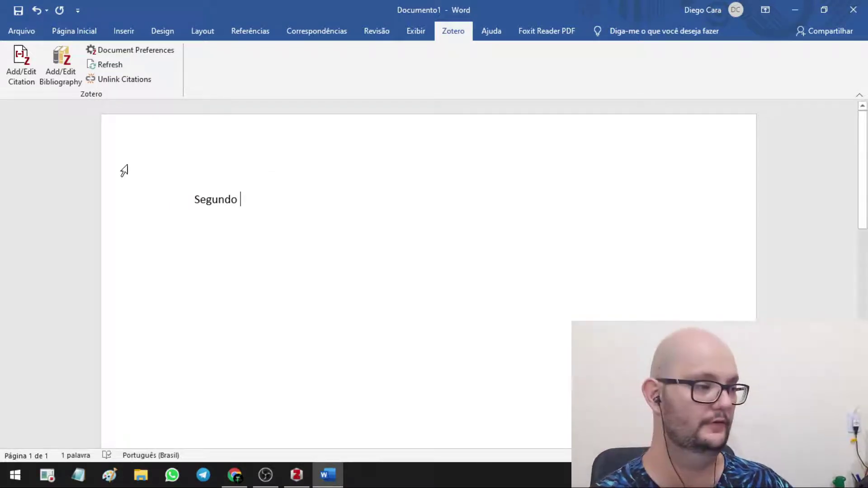
Start a Zotero citation after "Segundo" and set the document's style to "Associação Brasileira de Normas Técnicas (Portuguese - Brazil)".
click(26, 73)
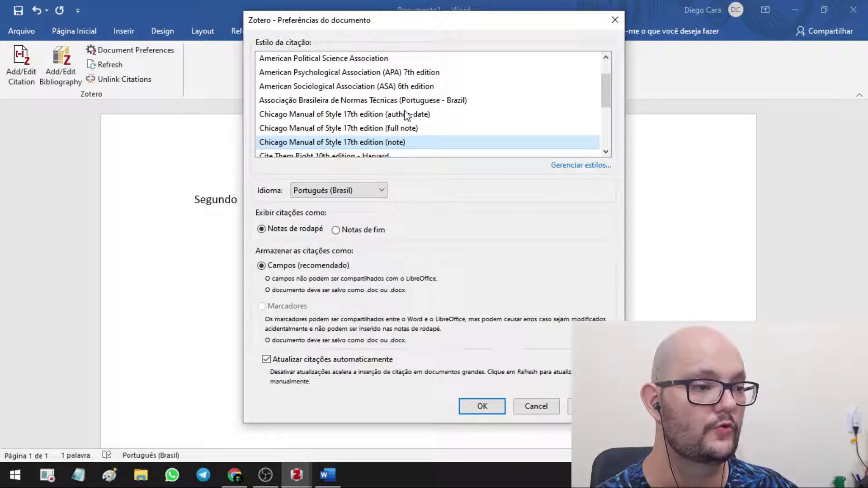
click(418, 99)
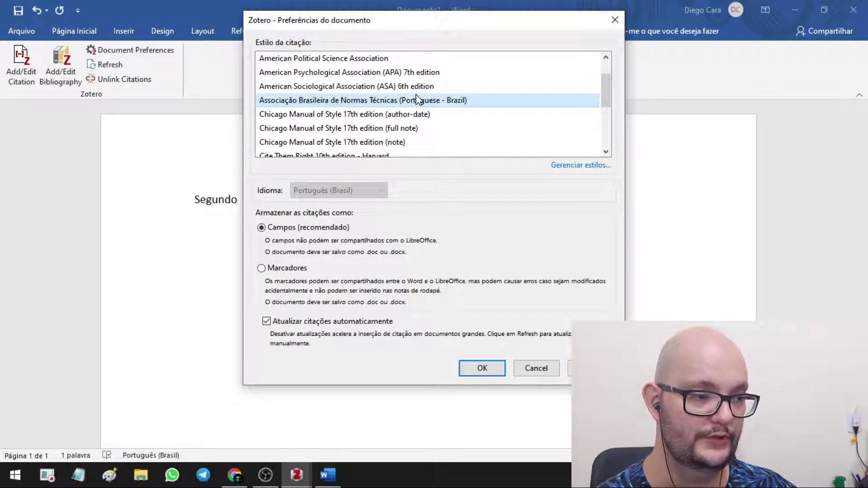
click(491, 367)
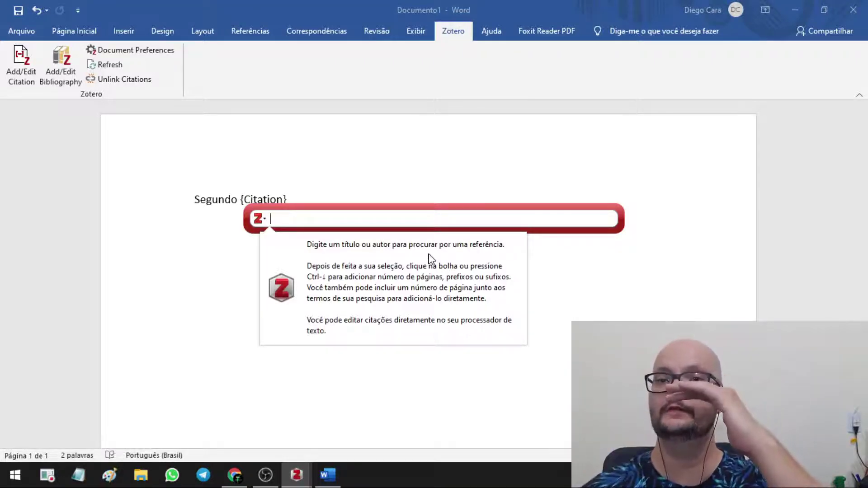
Search the citation references for "covi" and insert the article "Presumed asymptomatic carrier transmission of COVID-19".
text(coi)
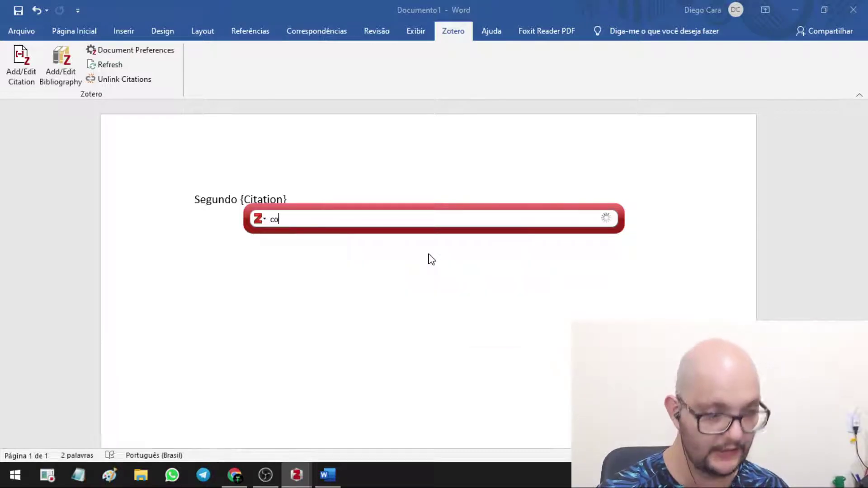
key(BackSpace)
text(vi)
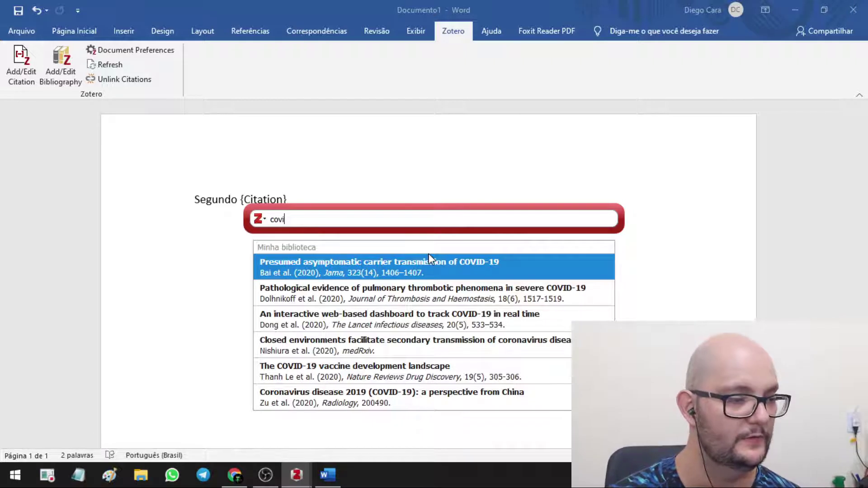
click(293, 275)
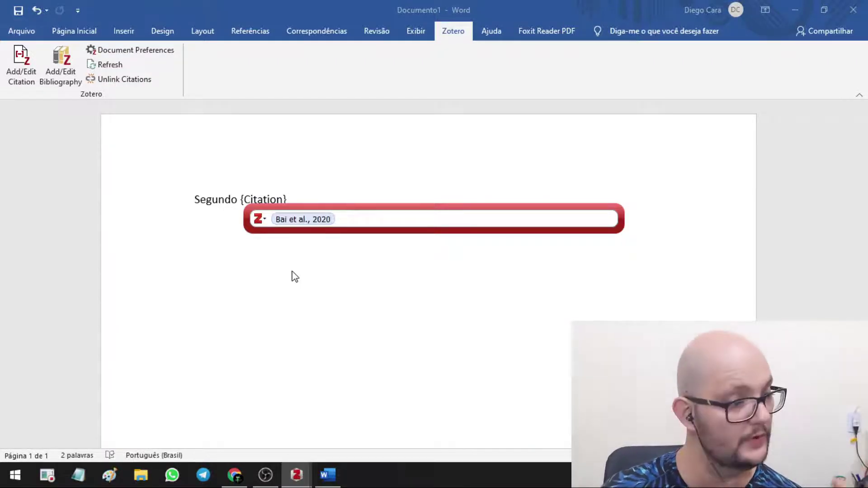
key(Return)
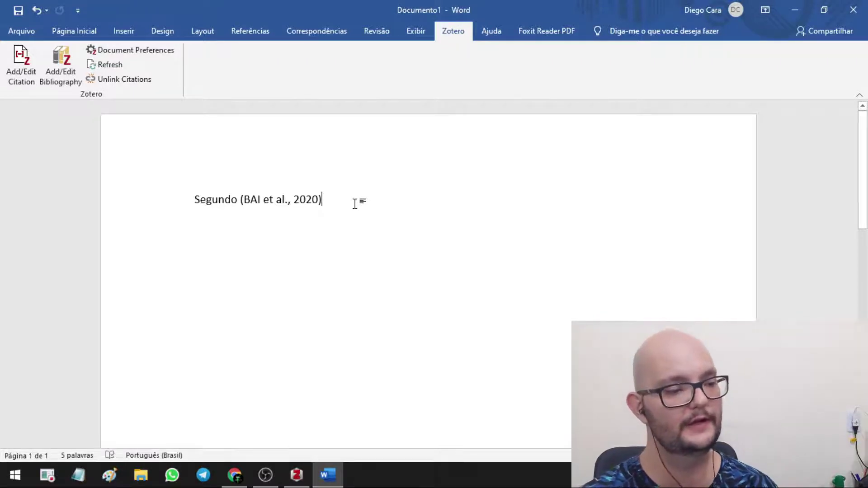
Complete the sentence after the citation with "covid-19 é muito complicado.", leaving no empty line below.
text(covi)
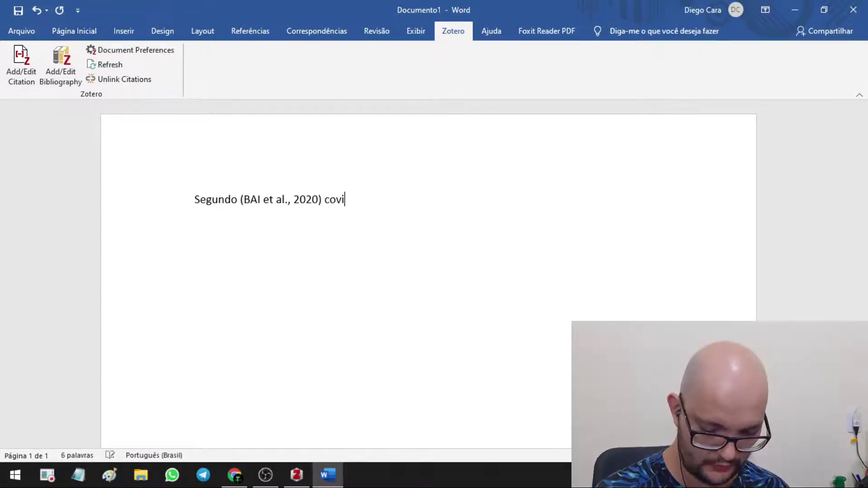
text(d-19 é )
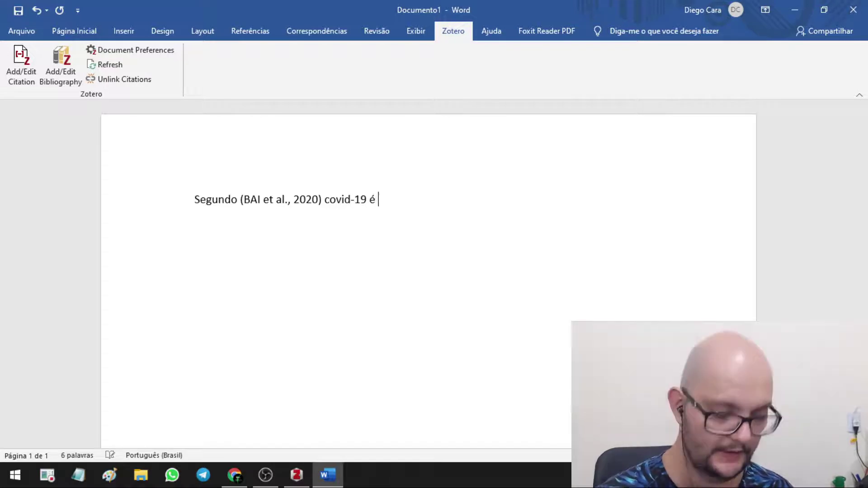
text(muito )
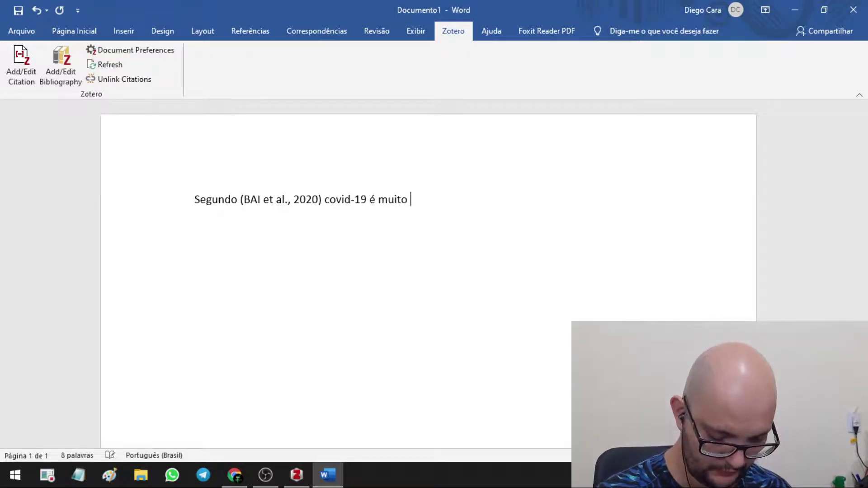
text(complicado.)
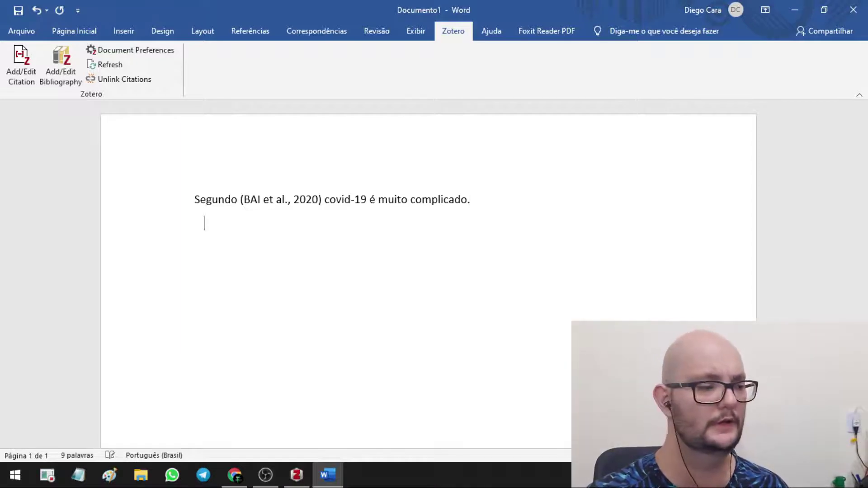
key(BackSpace)
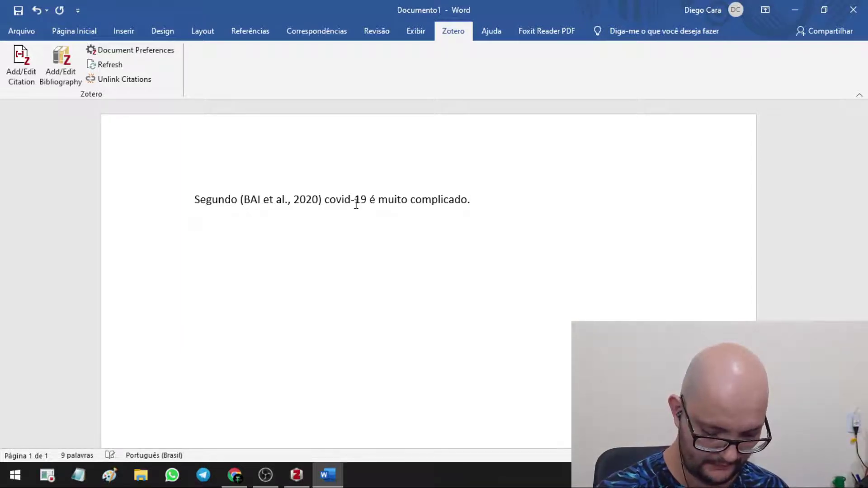
Start the second paragraph with "Já" and insert a Zotero citation of "An interactive web-based dashboard to track COVID-19 in real time", searching for "covid".
text(J)
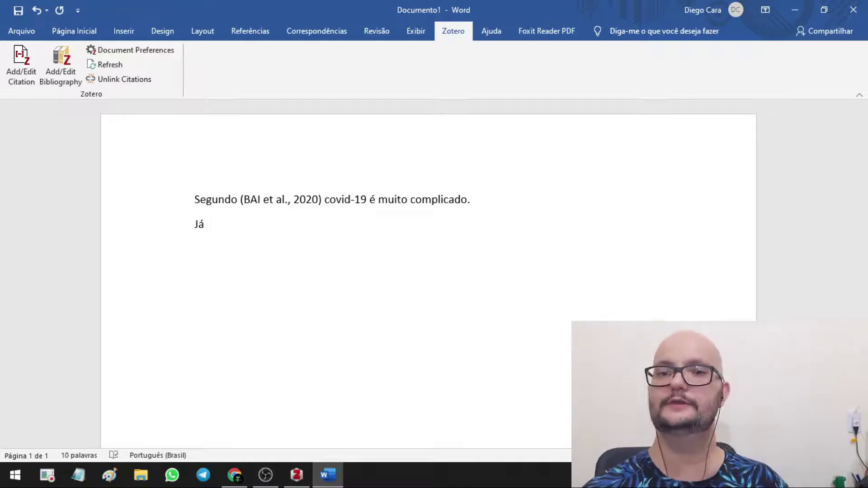
text(á)
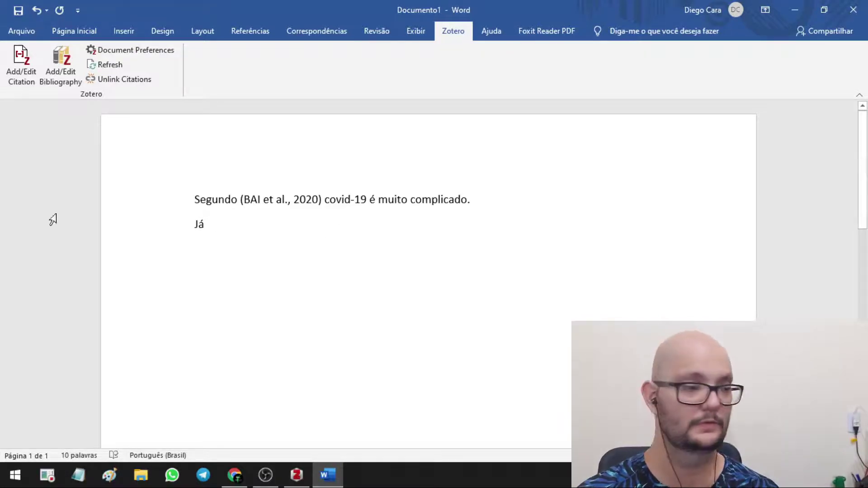
click(15, 63)
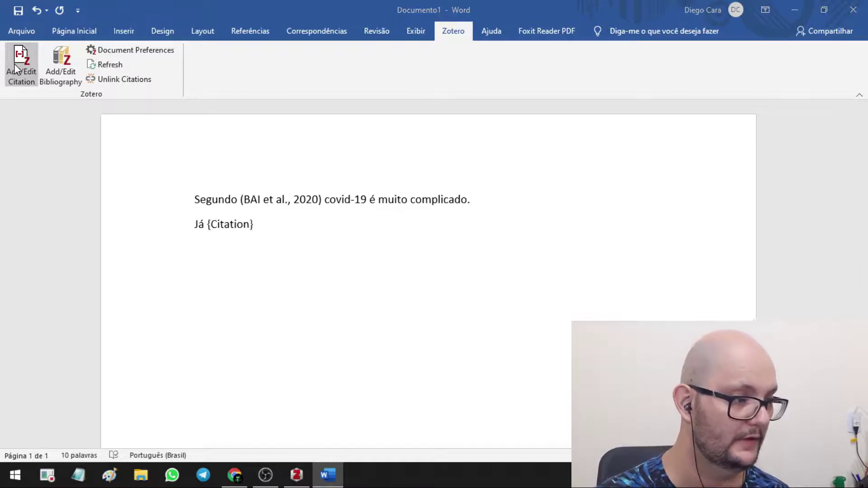
text(covi)
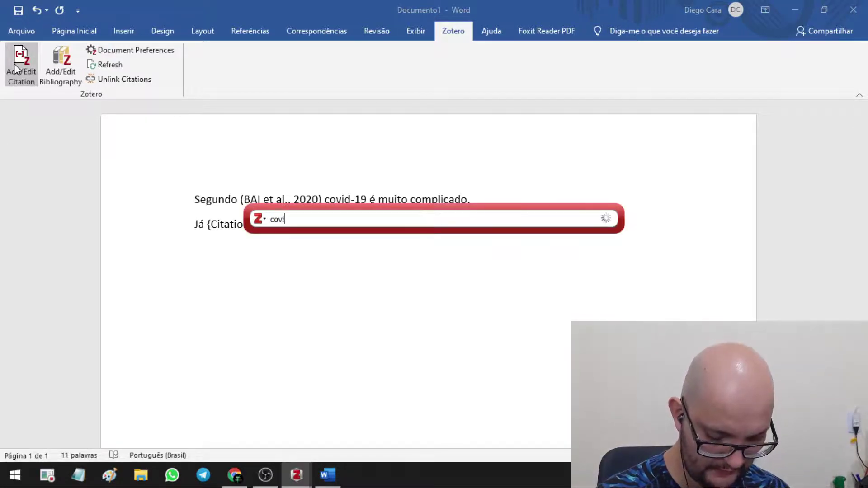
text(d)
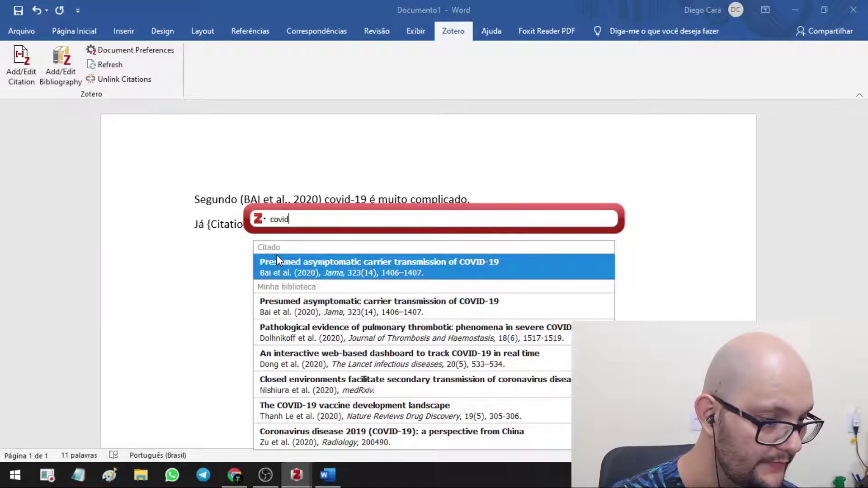
click(355, 357)
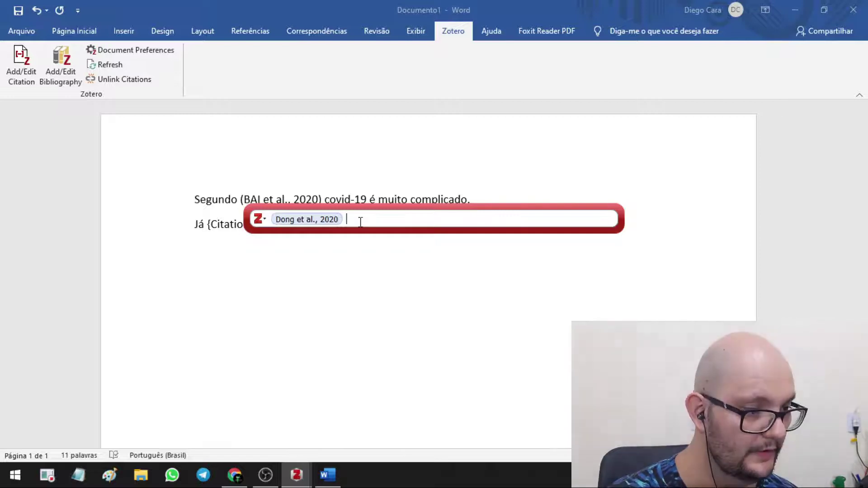
key(Return)
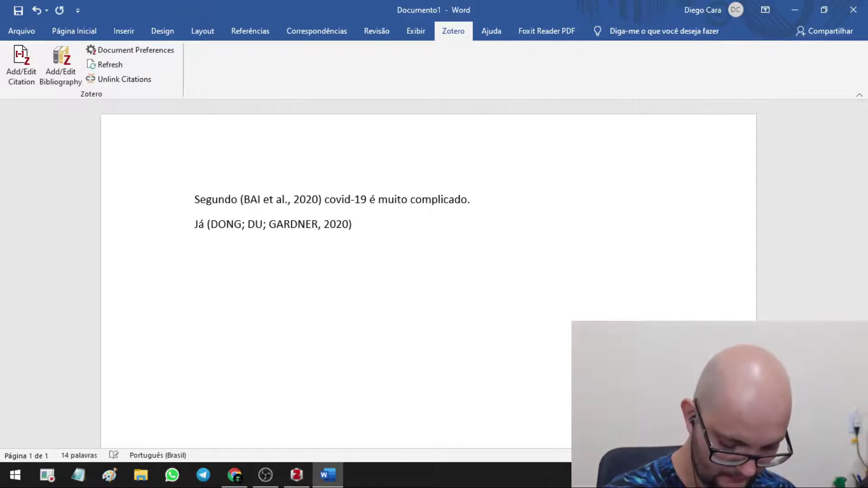
Complete the second sentence after the citation with "o autor anterior está equivocado.".
text(o a)
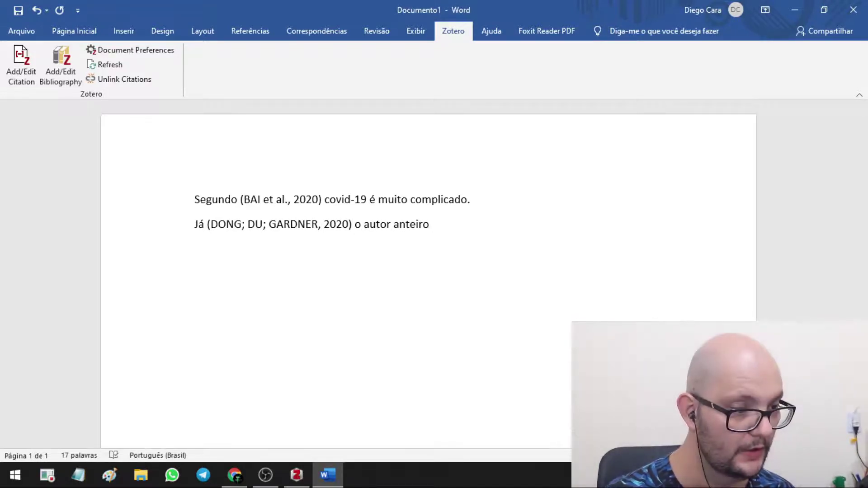
text(utor anter)
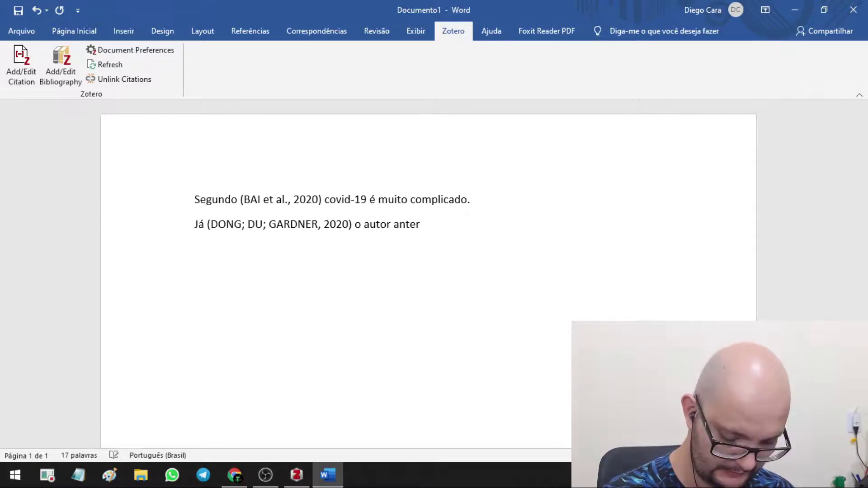
text(ior está eq)
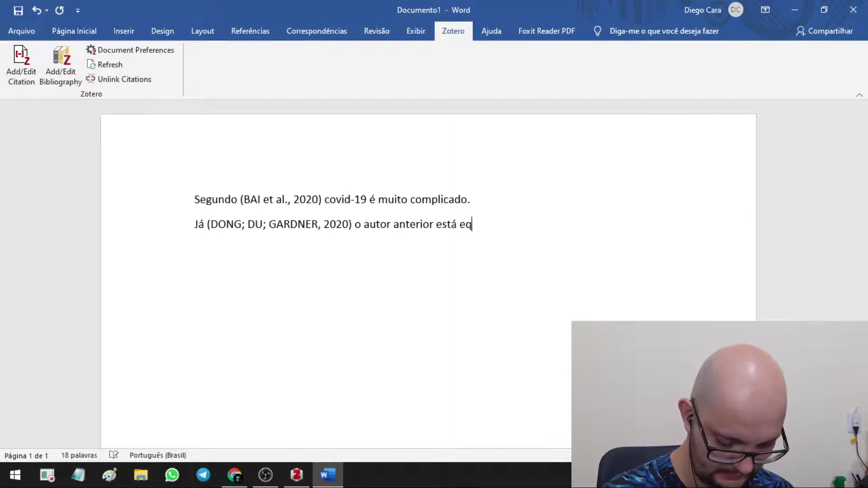
text(uivocado)
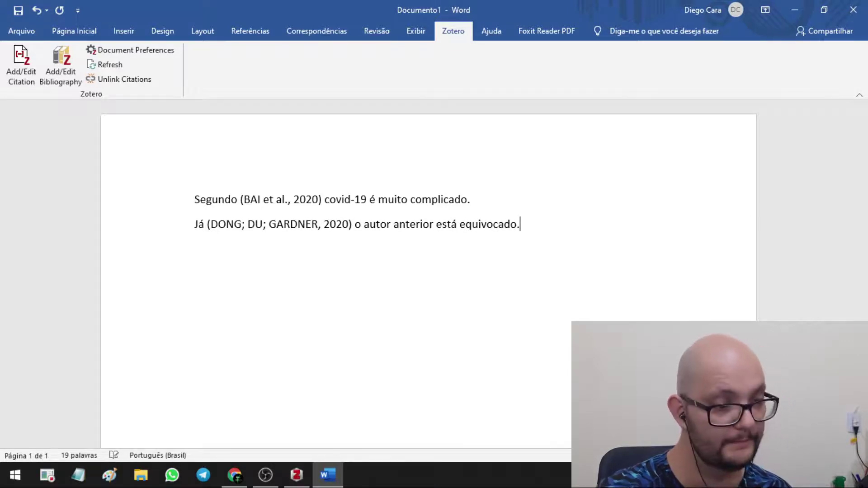
text(.)
Add the heading "Referências bibliográficas" below the two sentences, leaving one empty line before it.
key(Return)
key(Return)
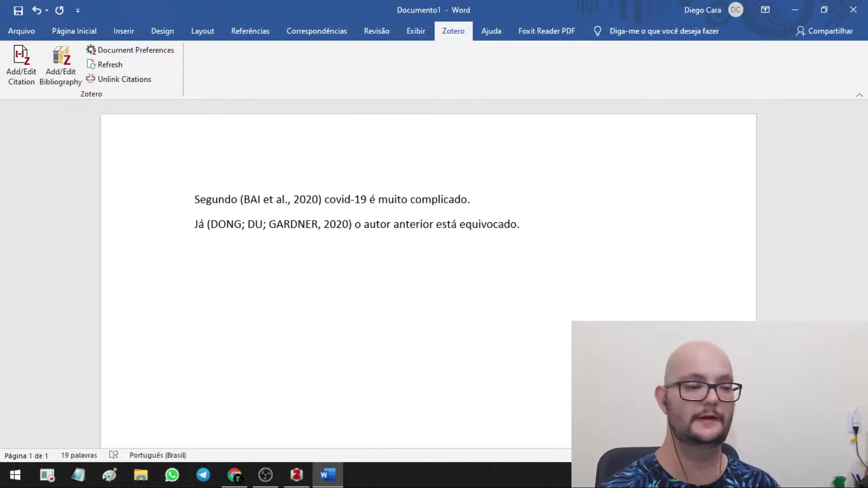
text(Re)
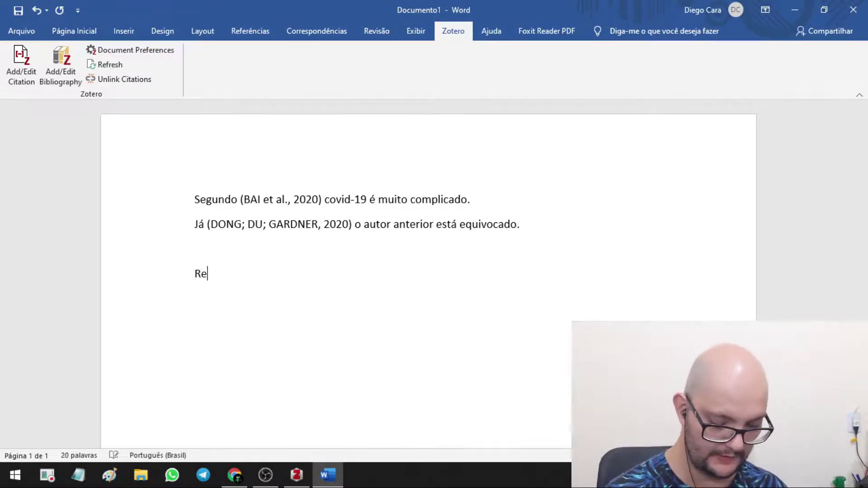
text(fê)
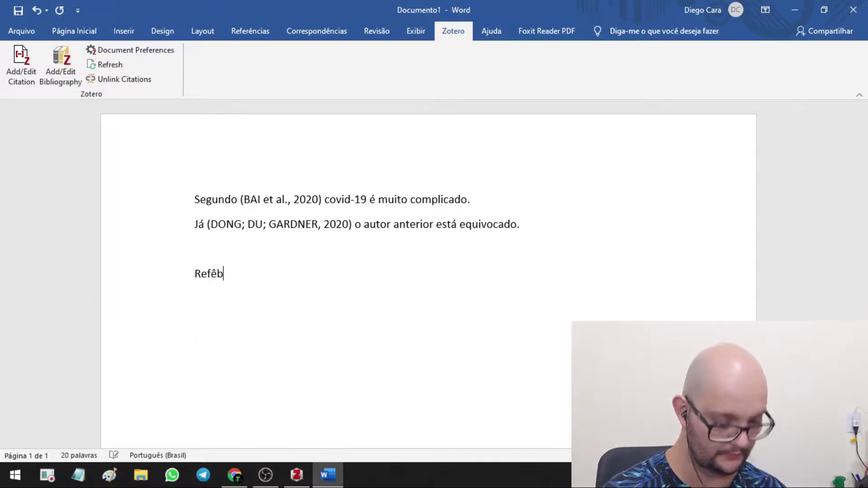
text(b)
key(BackSpace)
text(ncias )
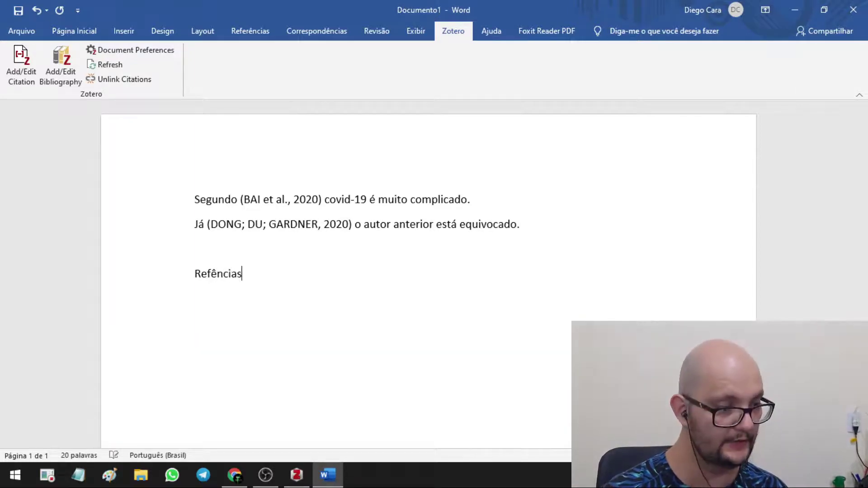
text(bibli)
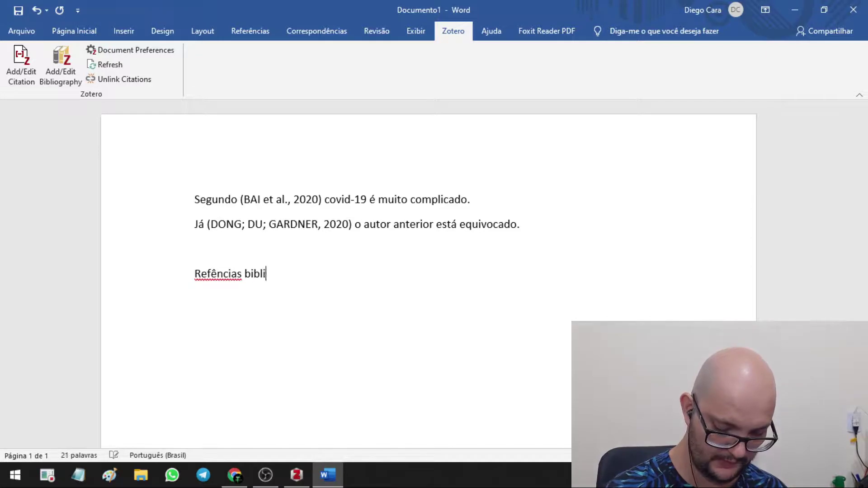
text(ográfivc)
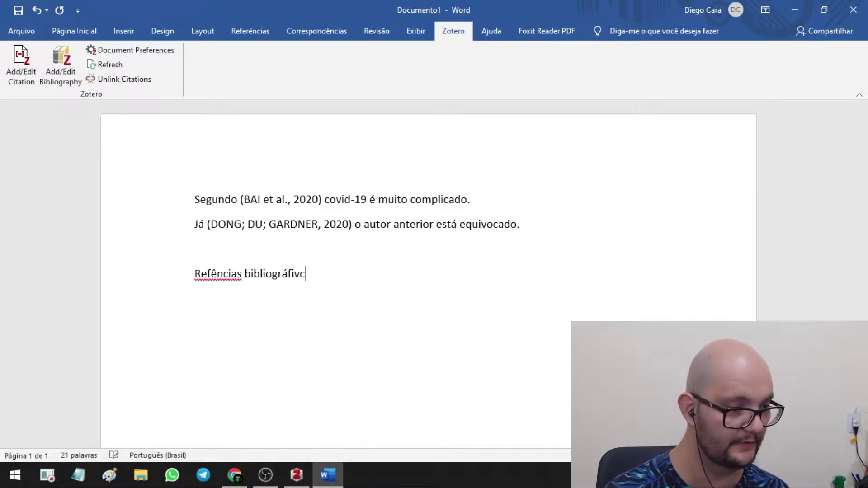
key(BackSpace)
key(BackSpace)
text(cas)
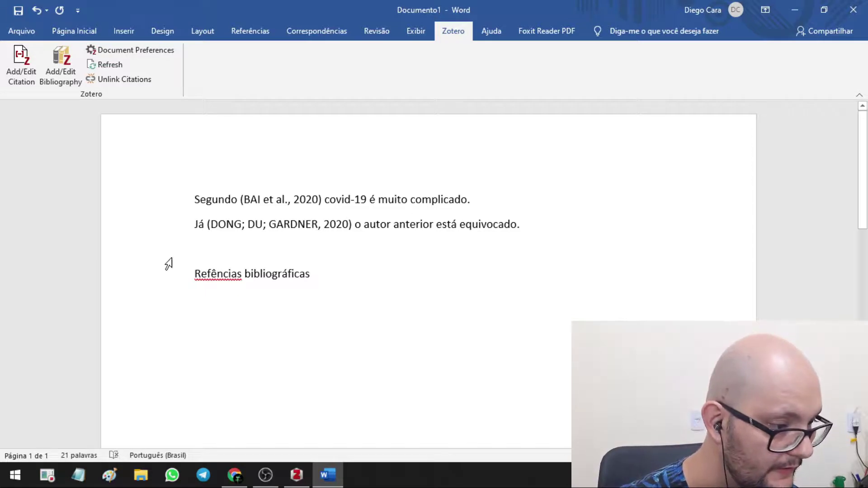
click(217, 274)
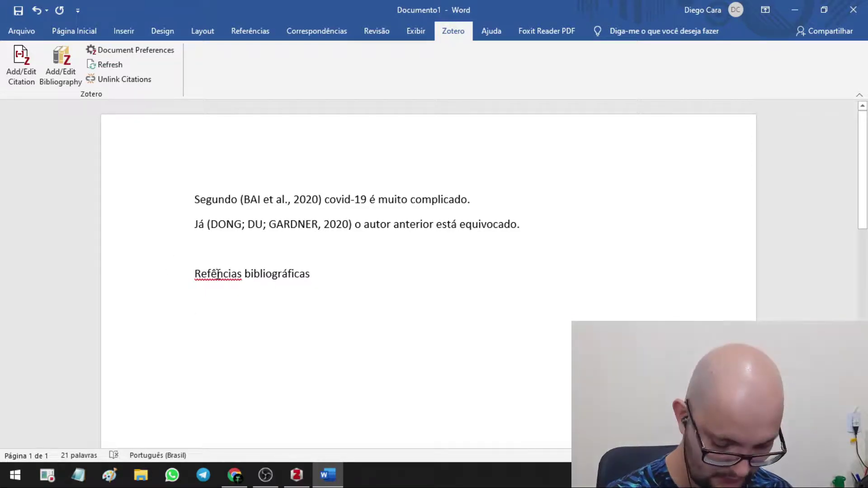
text(rê)
Insert the Zotero bibliography below the "Referências bibliográficas" heading.
click(243, 323)
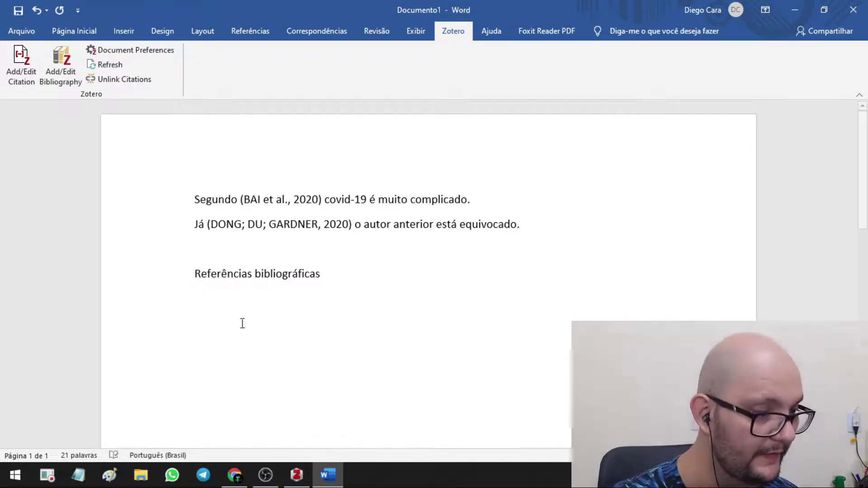
click(210, 304)
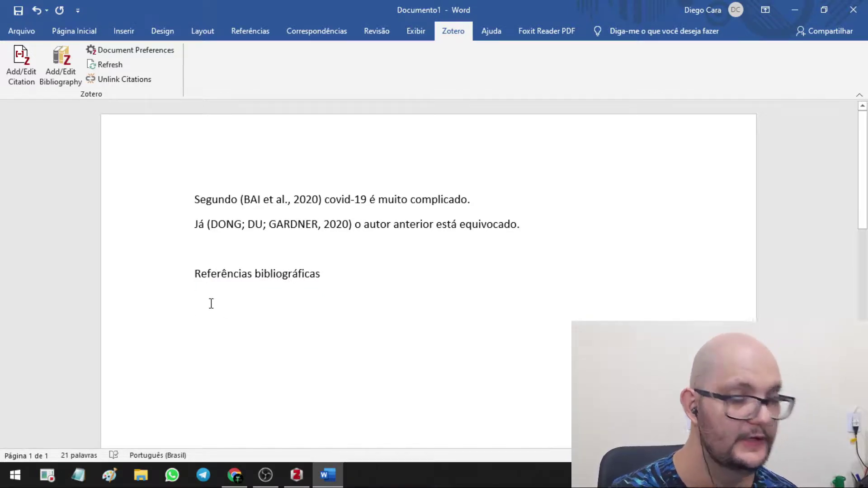
click(60, 53)
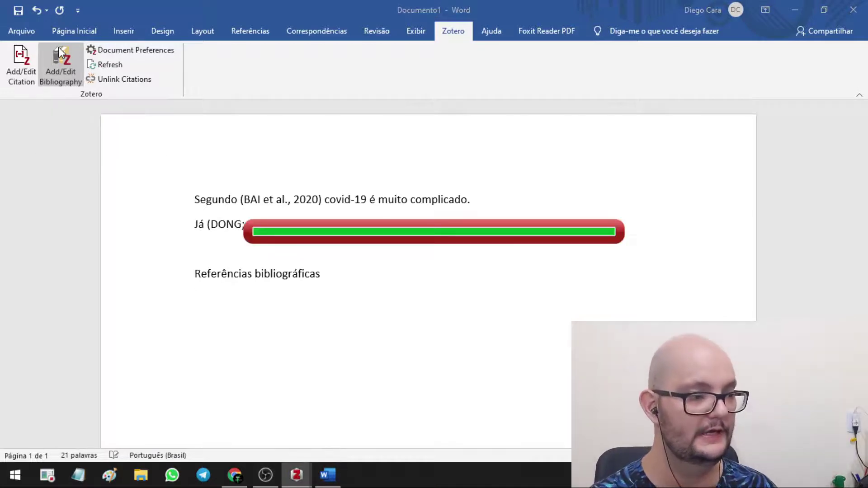